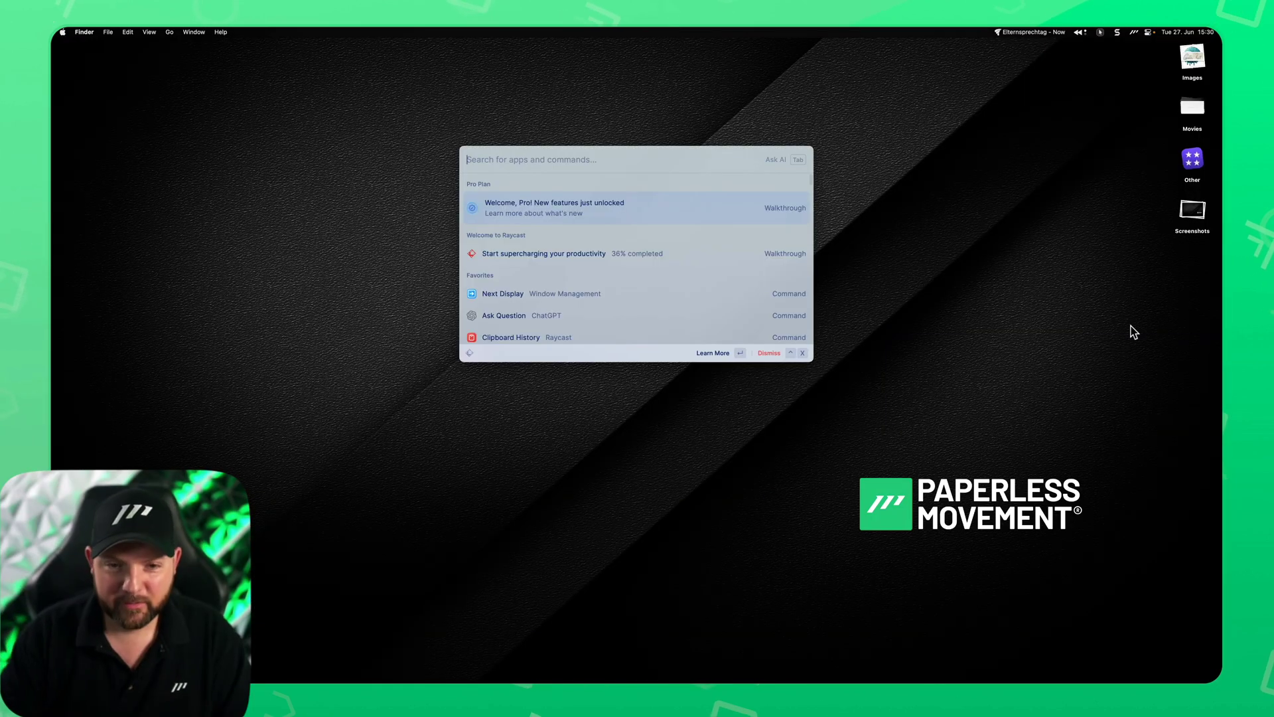
- Launch the Shortcuts app and open the Create Note from File shortcut for editing
text(shor)
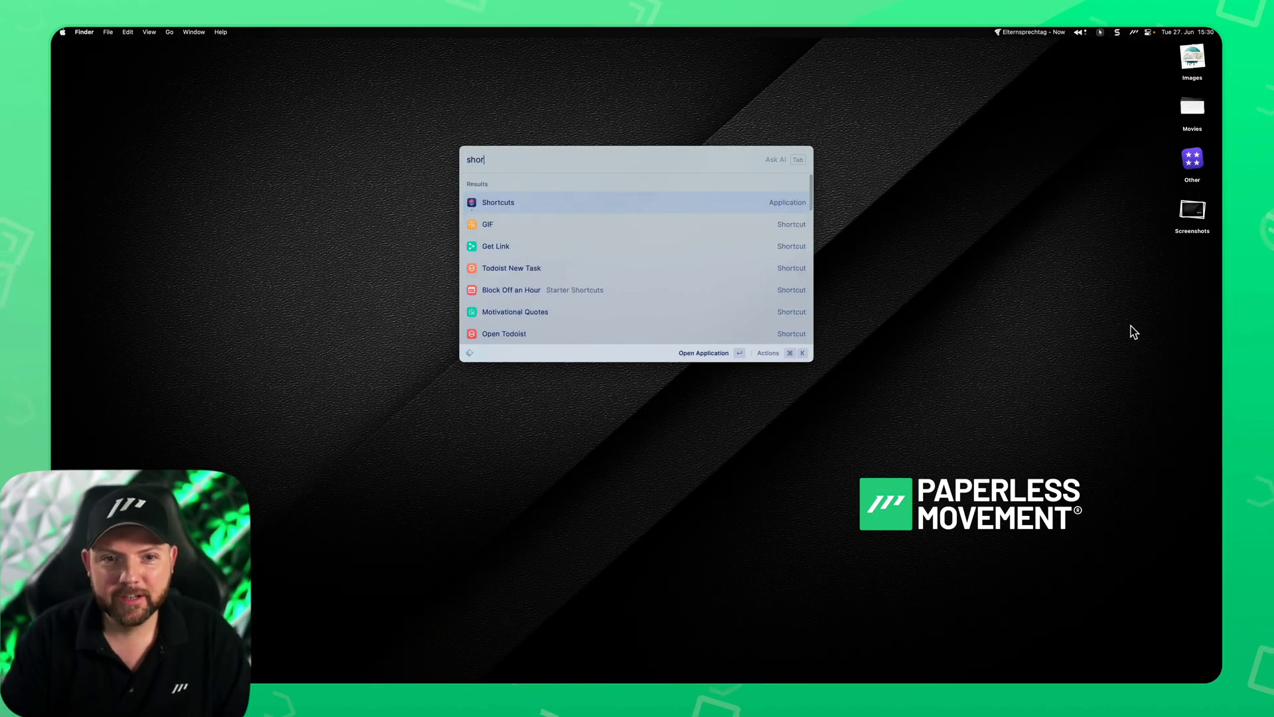
key(Return)
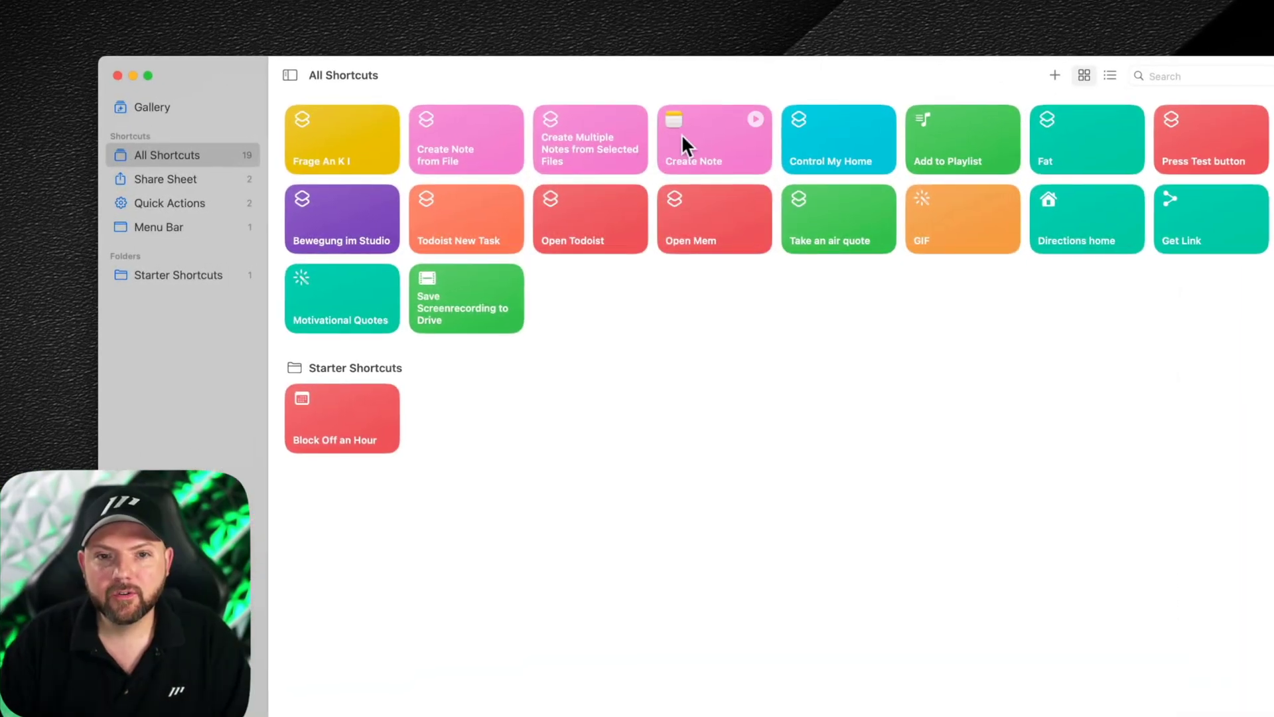
double_click(462, 154)
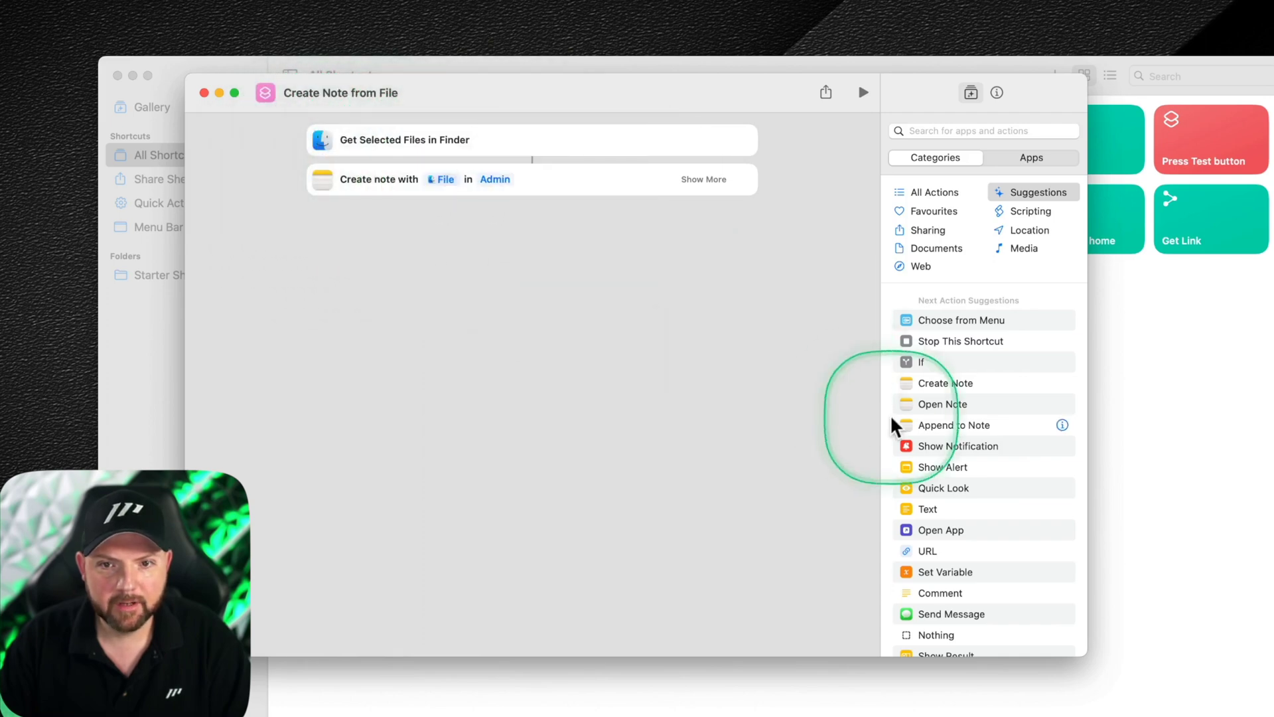
- Review the destination folder choices and additional options of the Create Note action
click(497, 180)
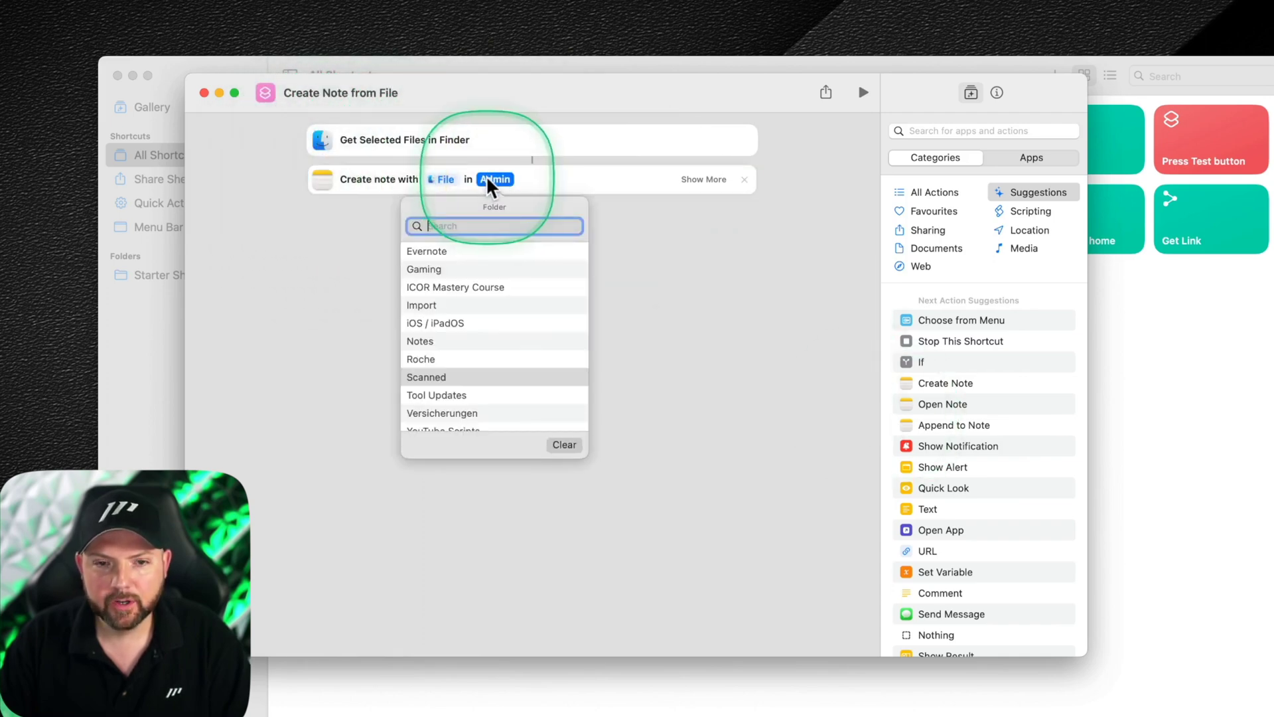
click(754, 307)
click(705, 180)
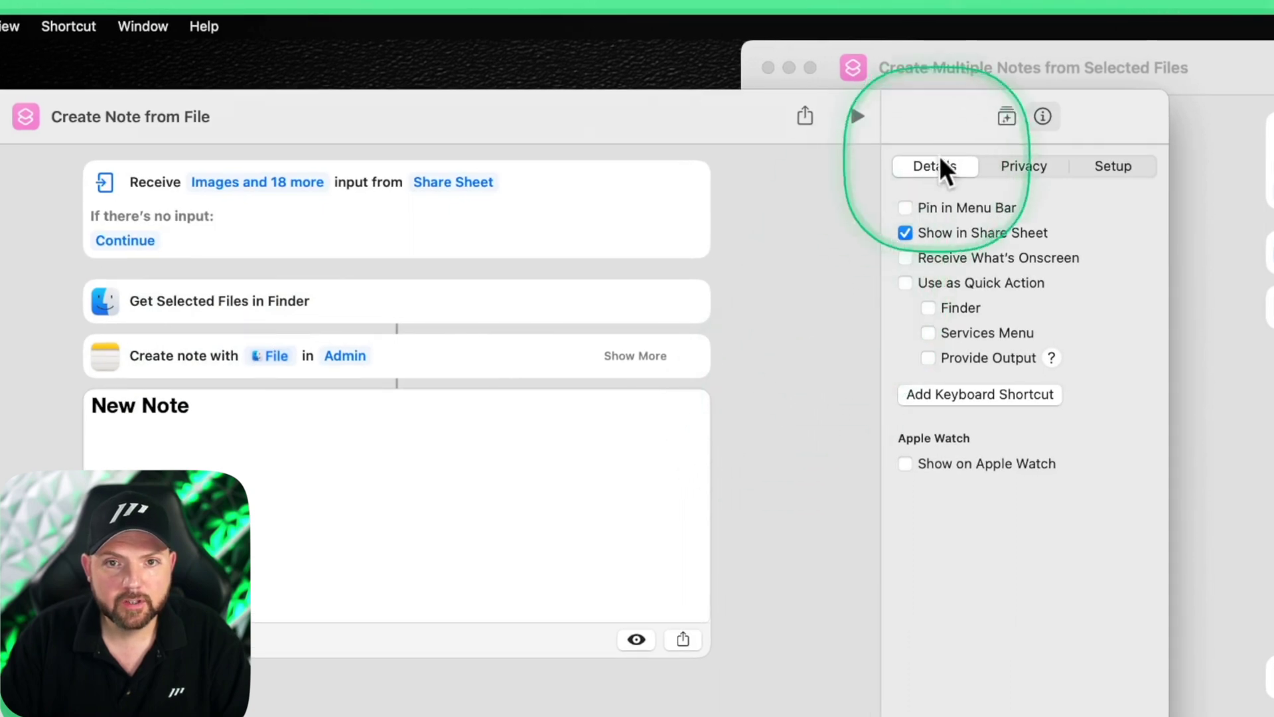
- Search the action library for "get selected" and clear the search
click(1010, 121)
text(get)
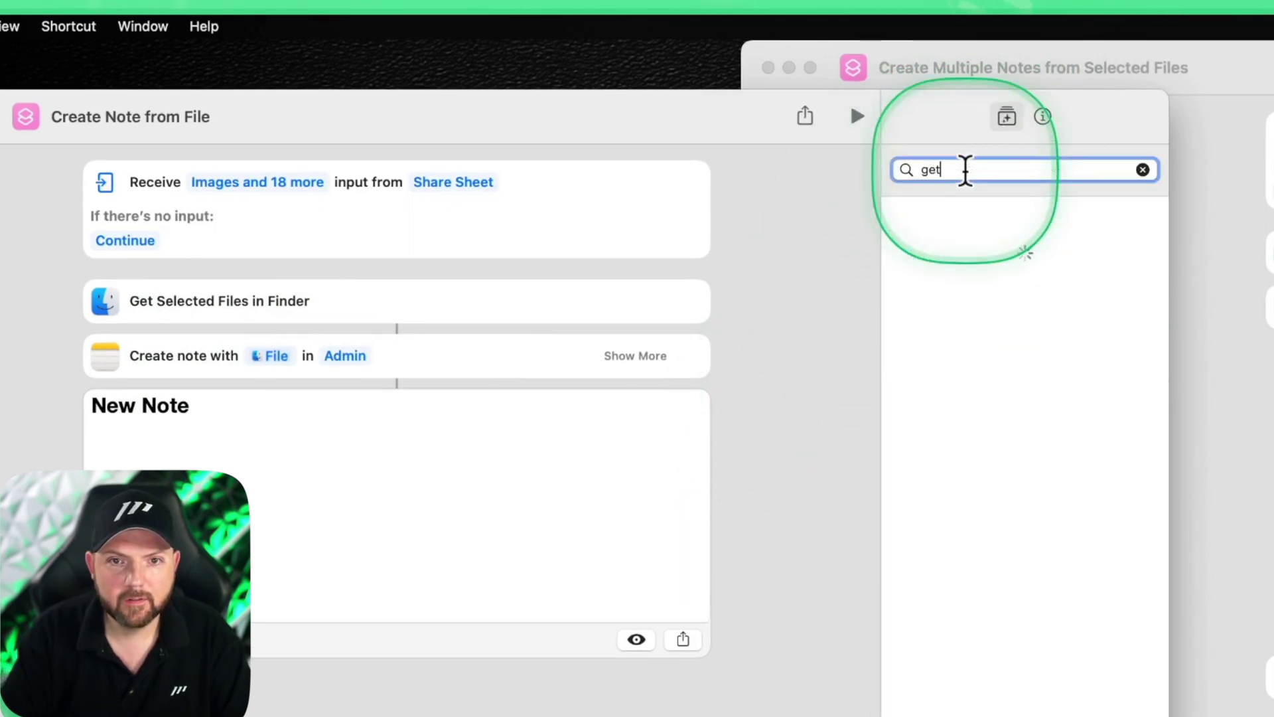
text( selected)
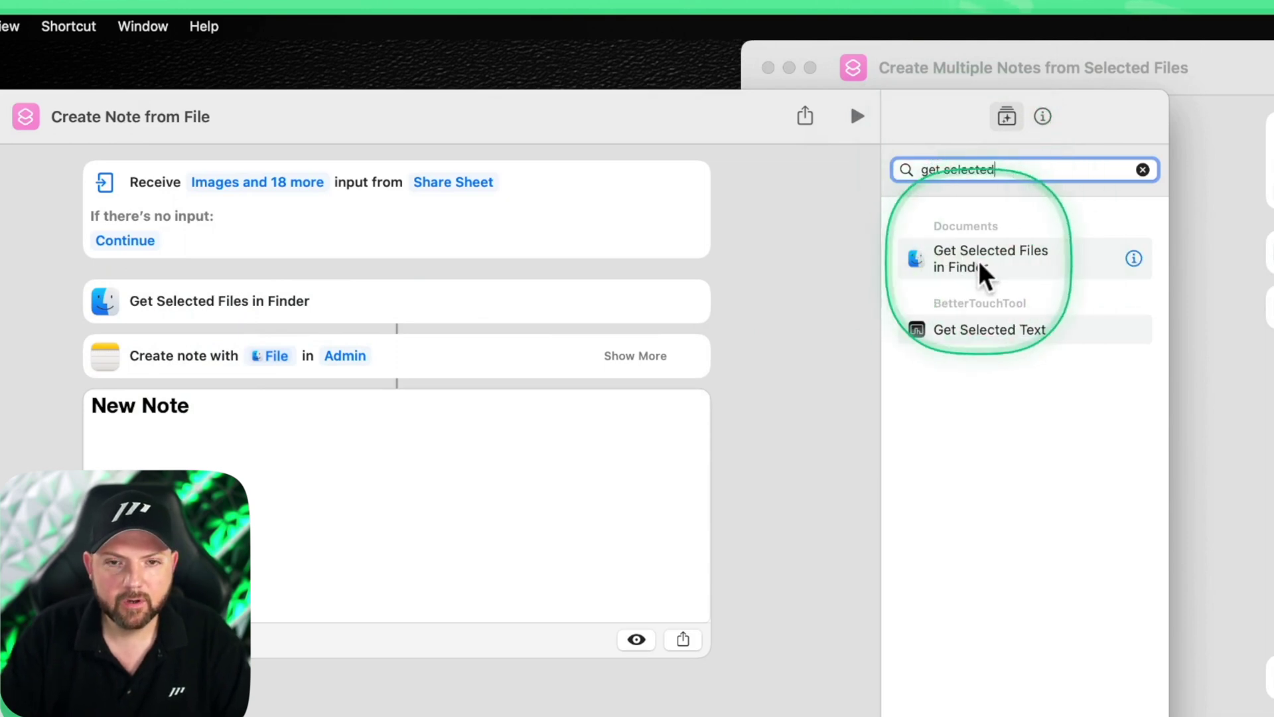
click(1142, 170)
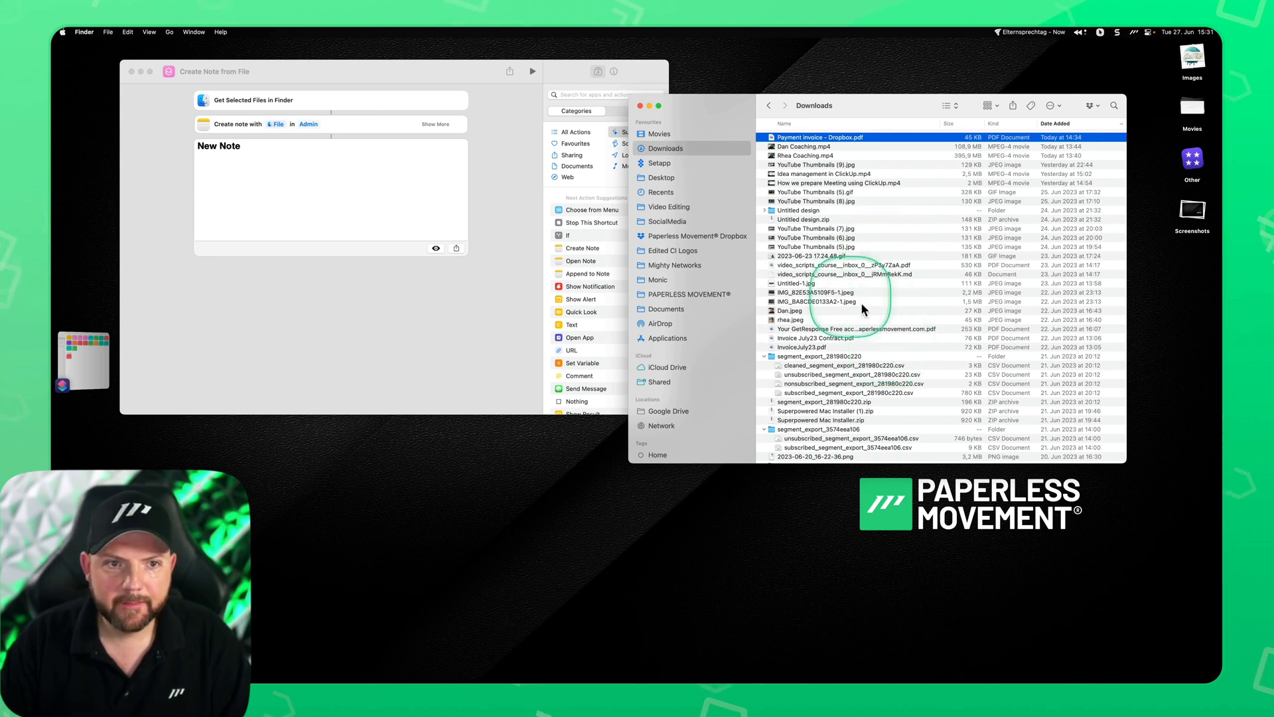
- Run the Create Note from File shortcut on the first coaching MP4 in Finder's Downloads folder and play the video in the new note
click(816, 148)
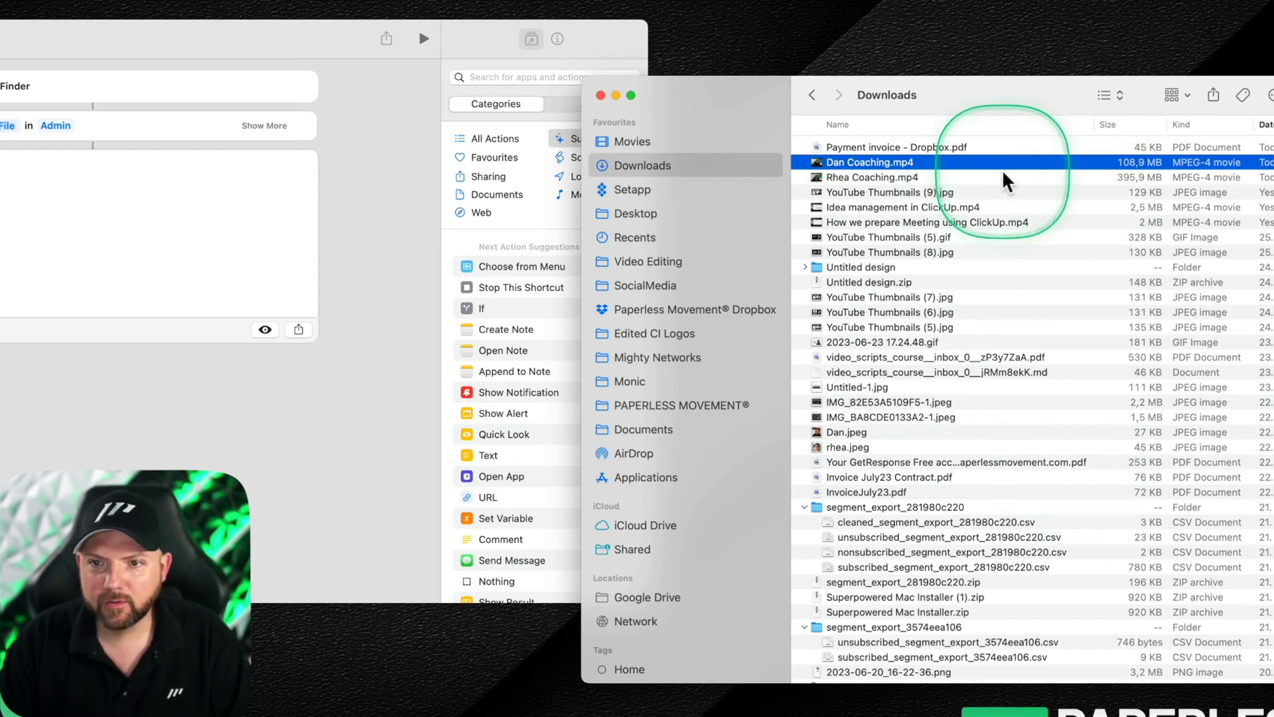
click(424, 39)
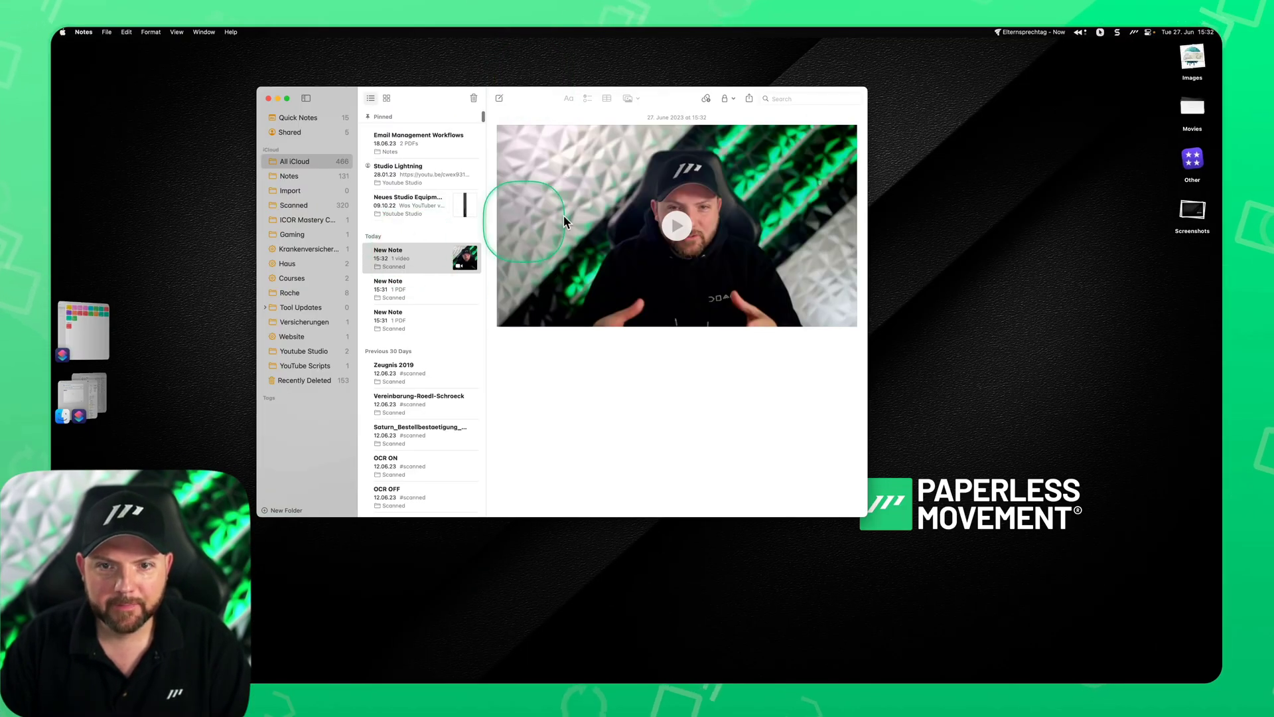
click(669, 226)
click(640, 317)
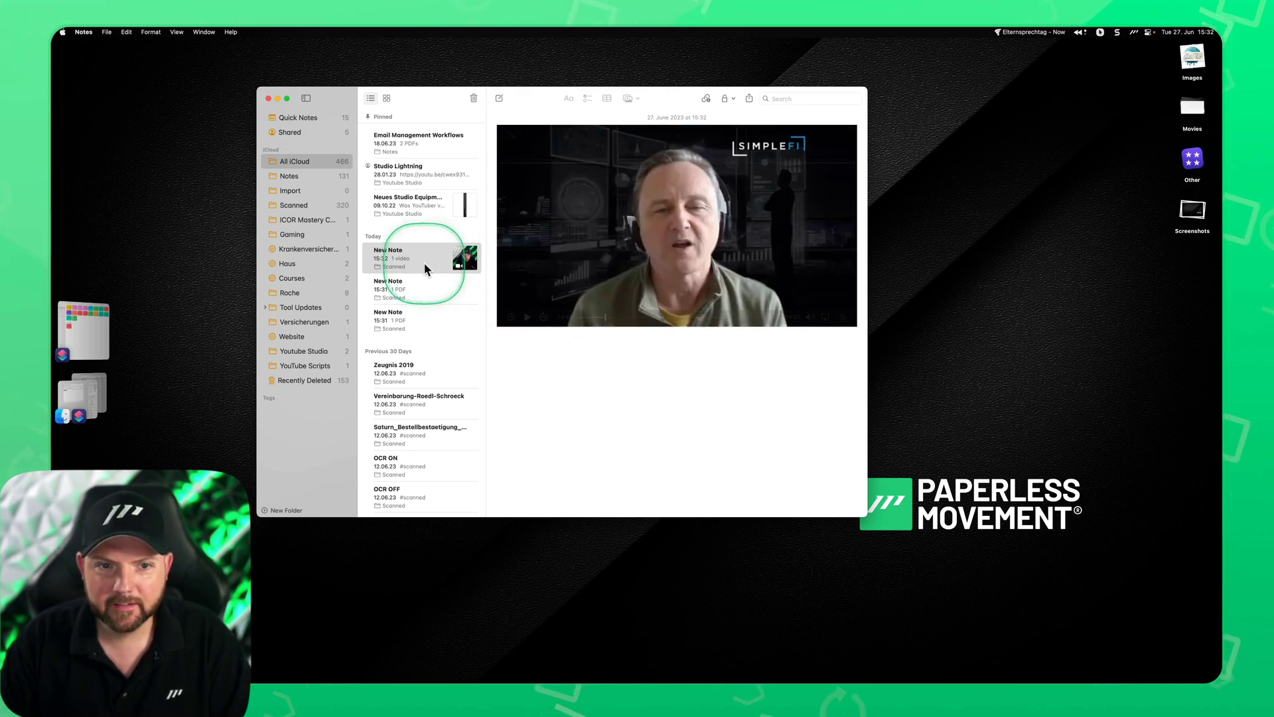
- Return to the Create Note from File shortcut and enable Show in Share Sheet in its details
click(86, 398)
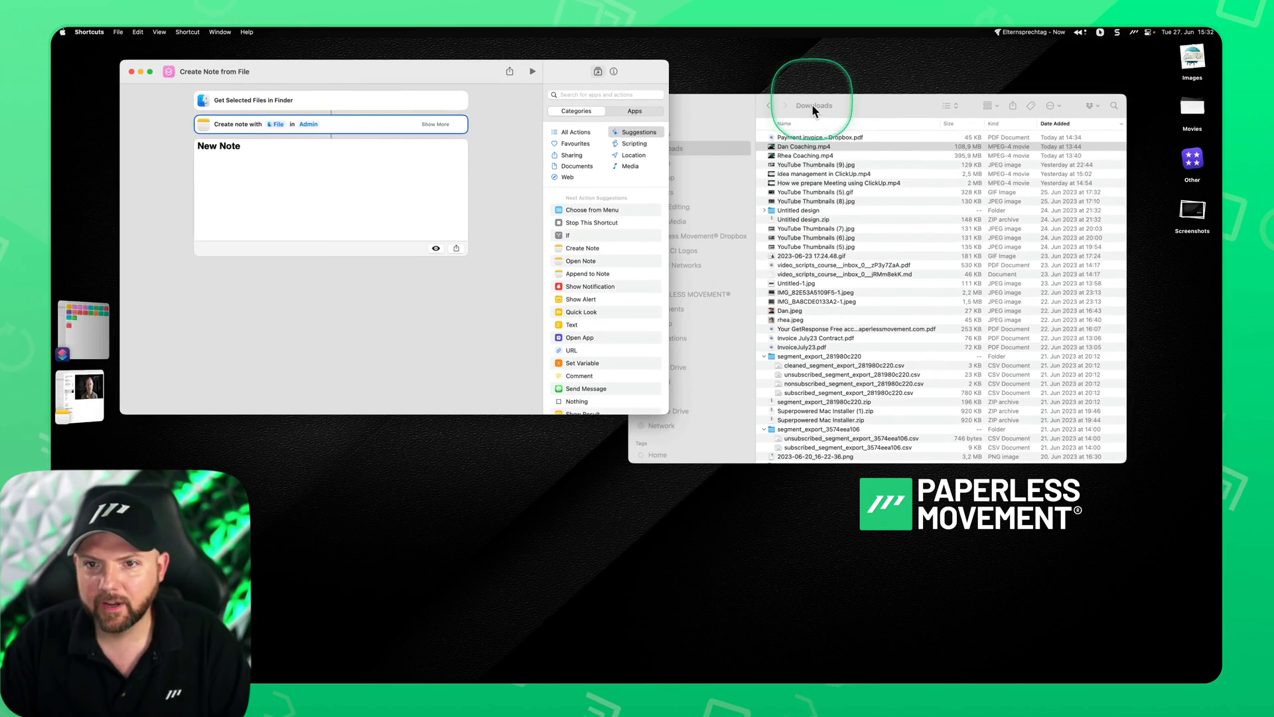
click(811, 105)
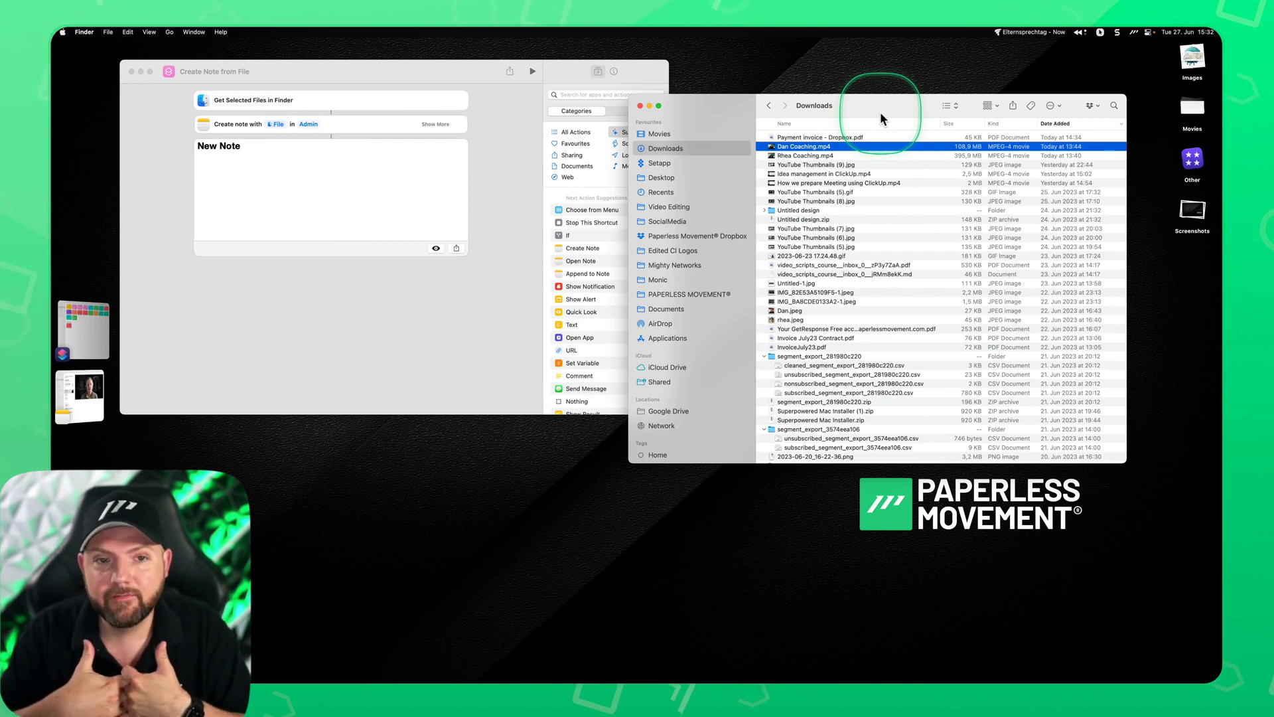
click(614, 71)
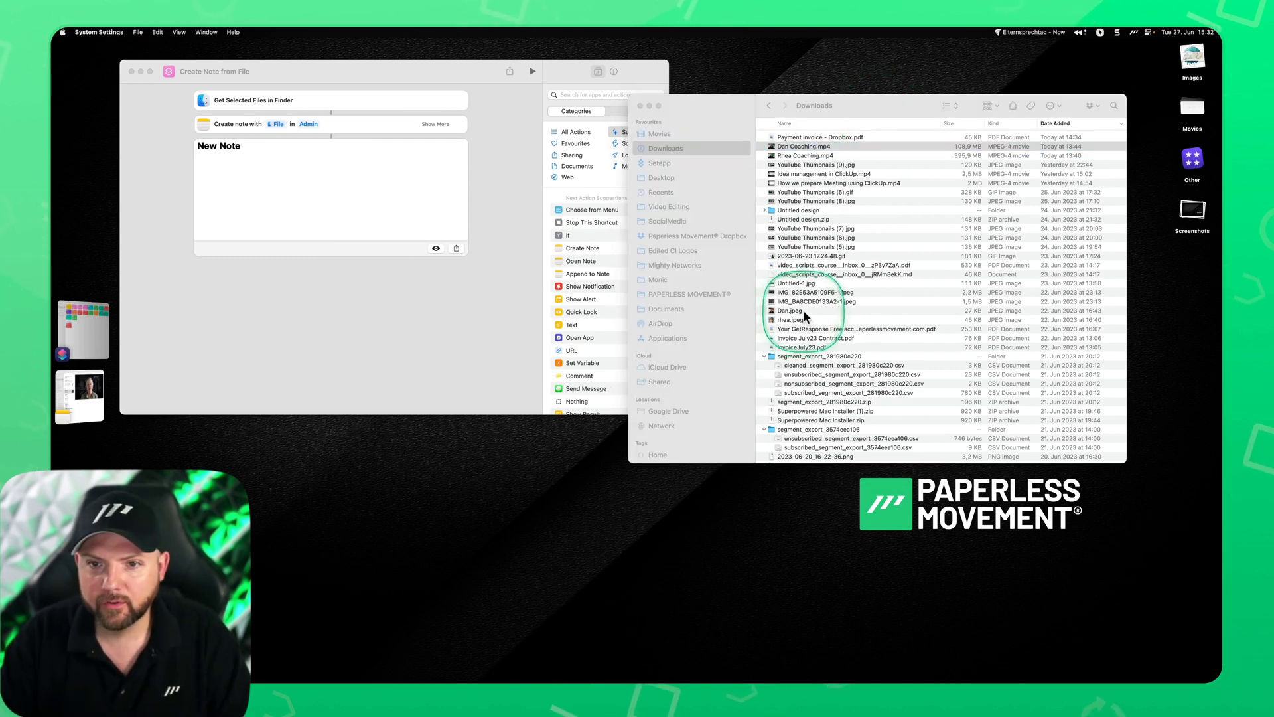
key(ctrl)
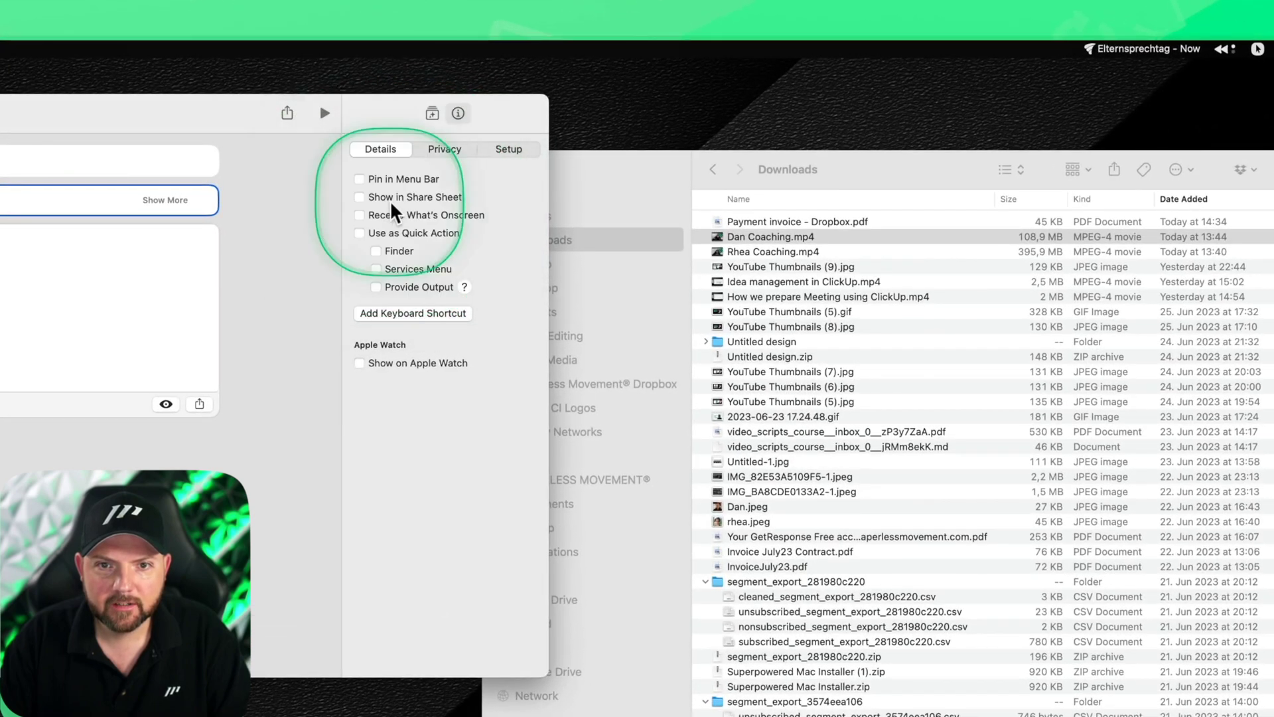
click(380, 198)
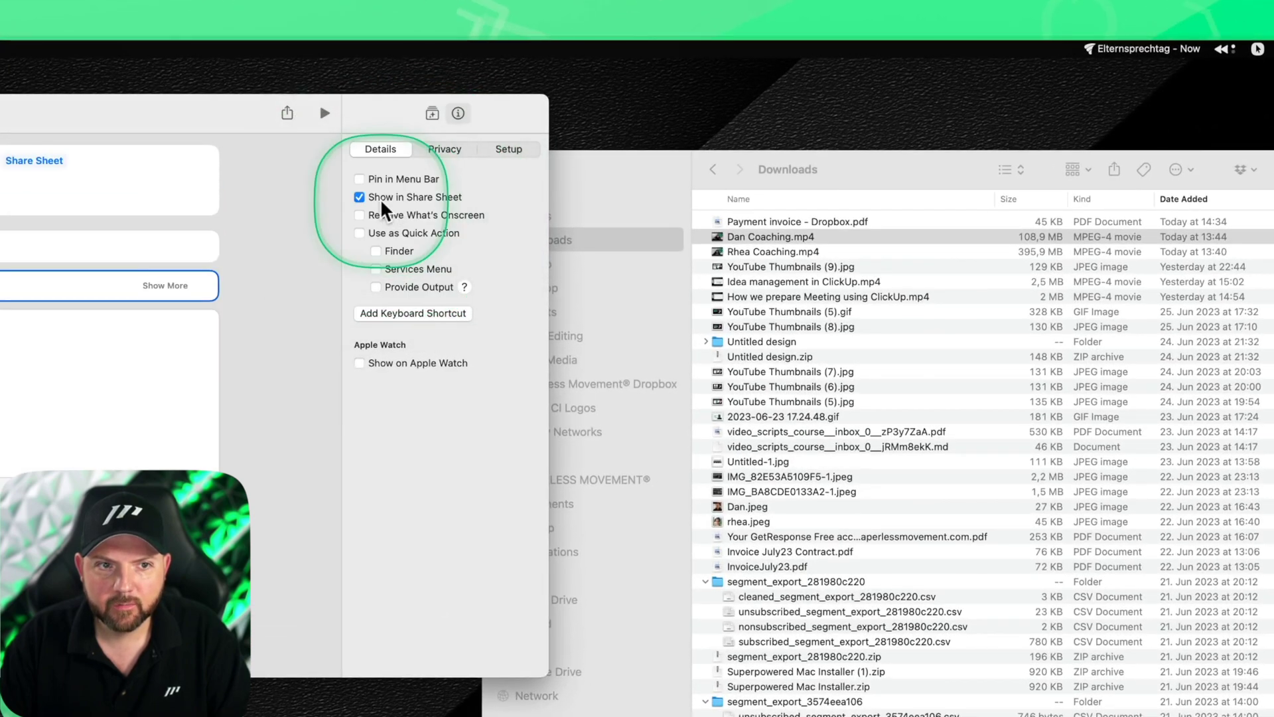
- In Finder, view the shortcuts offered when sharing the selected coaching video, and close the list without running one
click(1098, 174)
click(1115, 171)
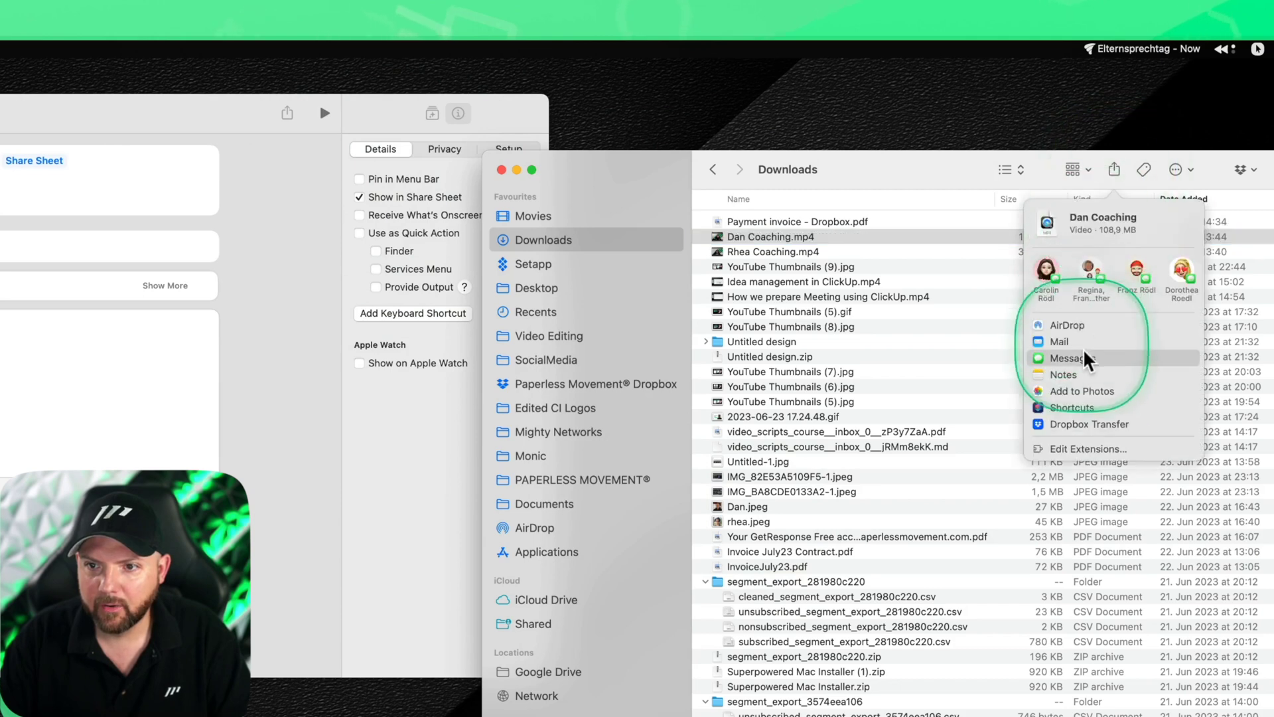
click(1070, 407)
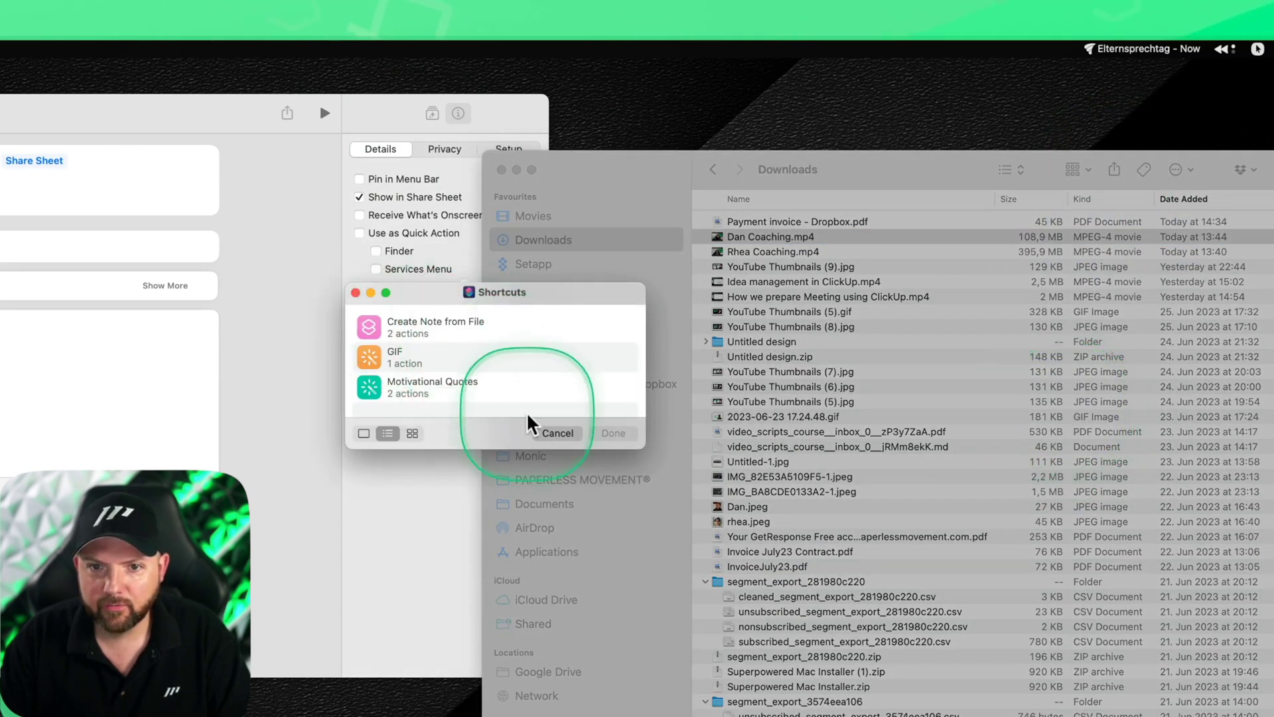
click(556, 434)
- View the Notes sharing dialog for the selected coaching video, cancel it, and return to the shortcut editor
click(1115, 170)
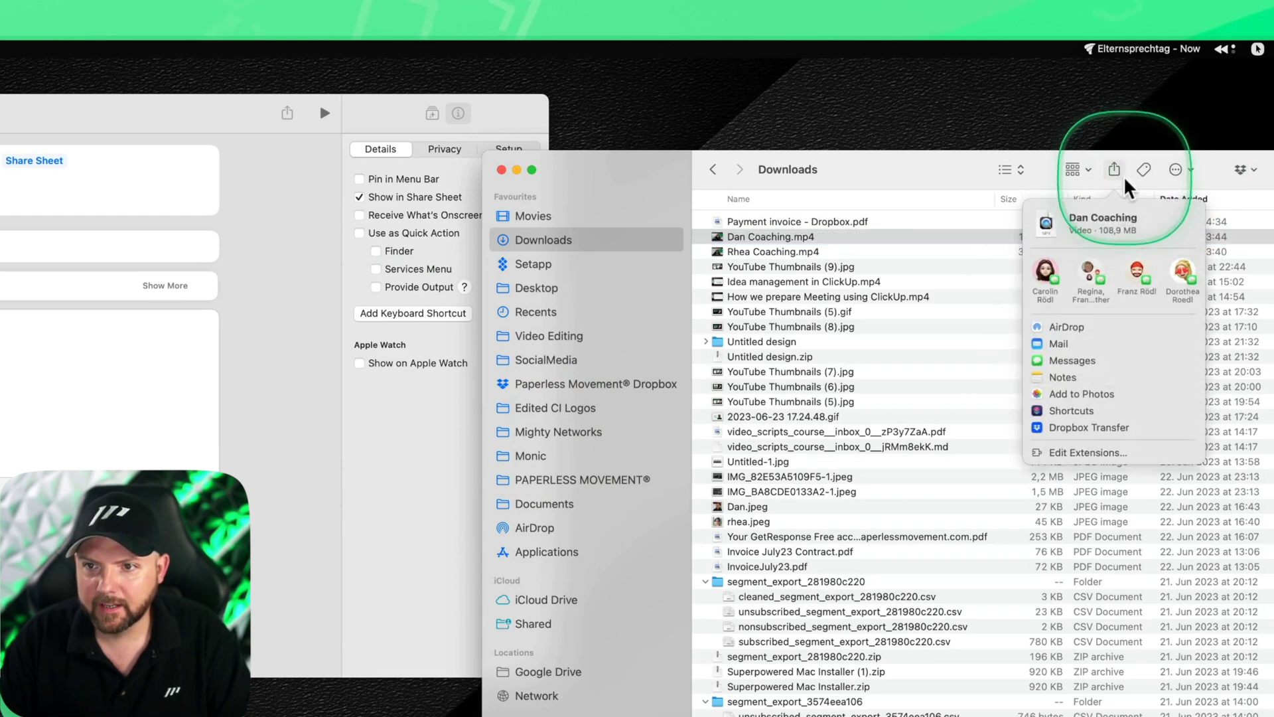
click(1060, 375)
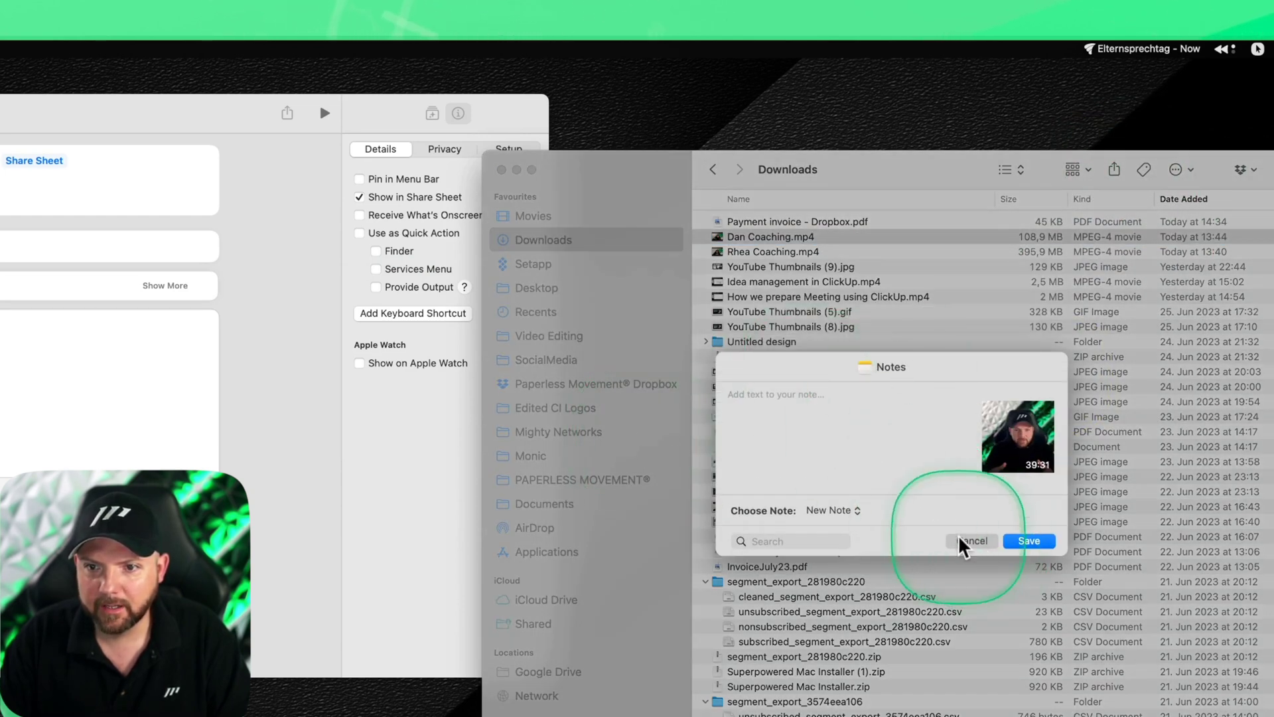
click(967, 541)
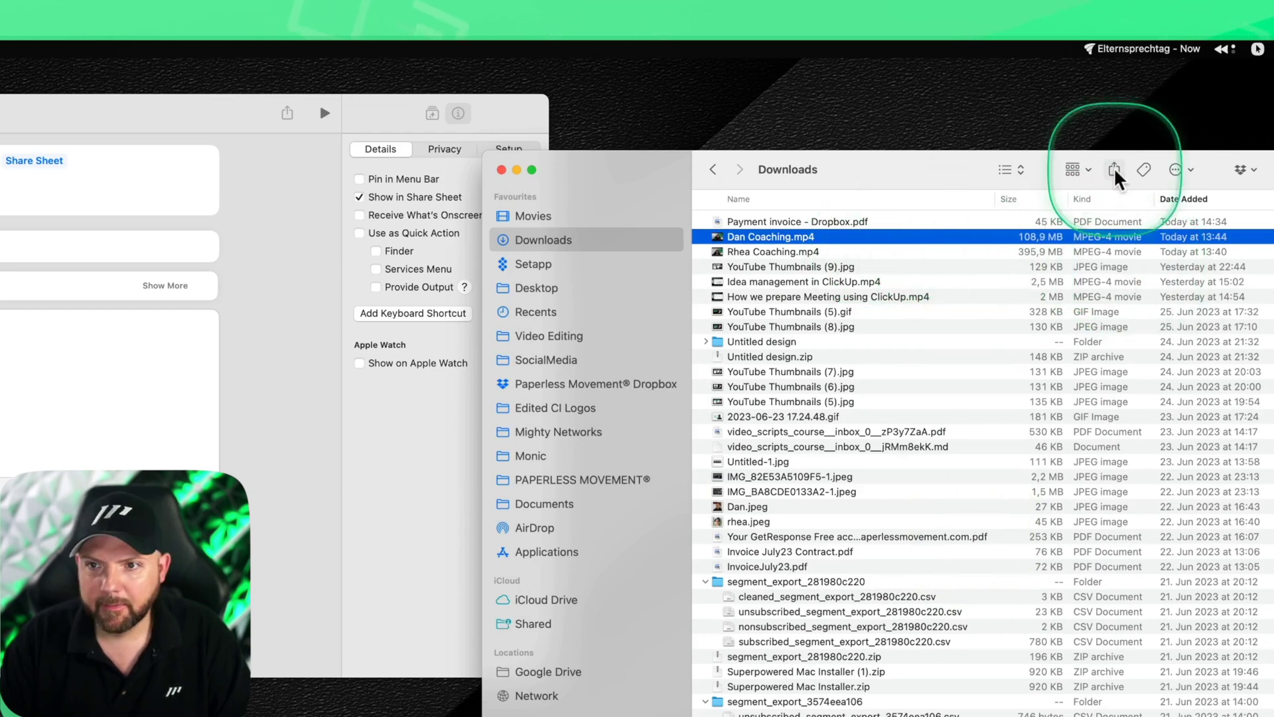
click(372, 484)
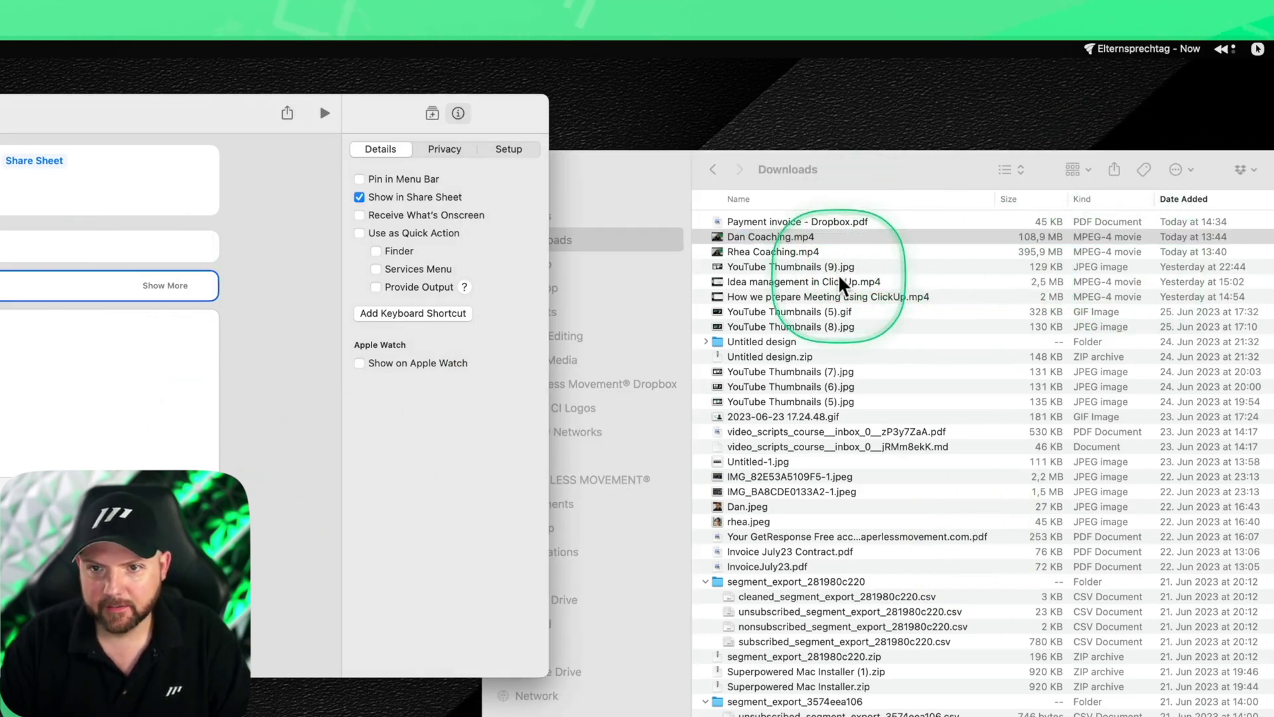
- Select both coaching MP4 files in Downloads and share them to the Create Note from File shortcut
click(797, 237)
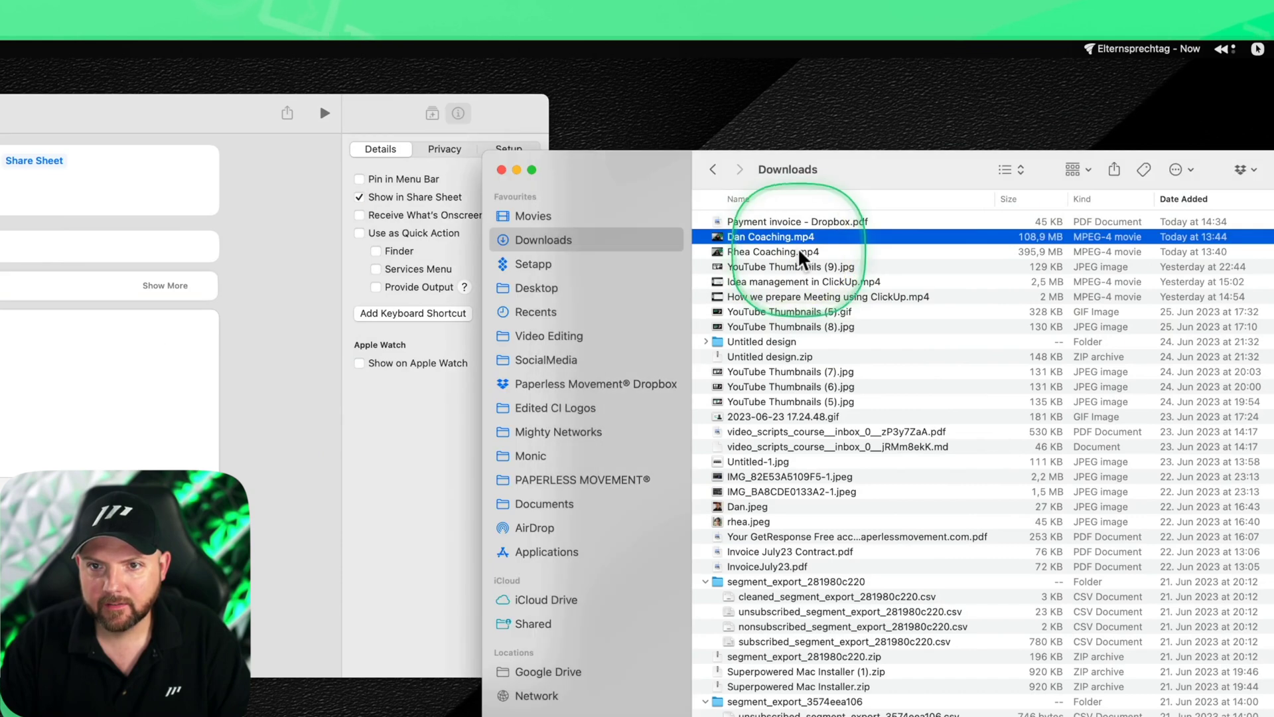
shift+click(976, 252)
click(1115, 170)
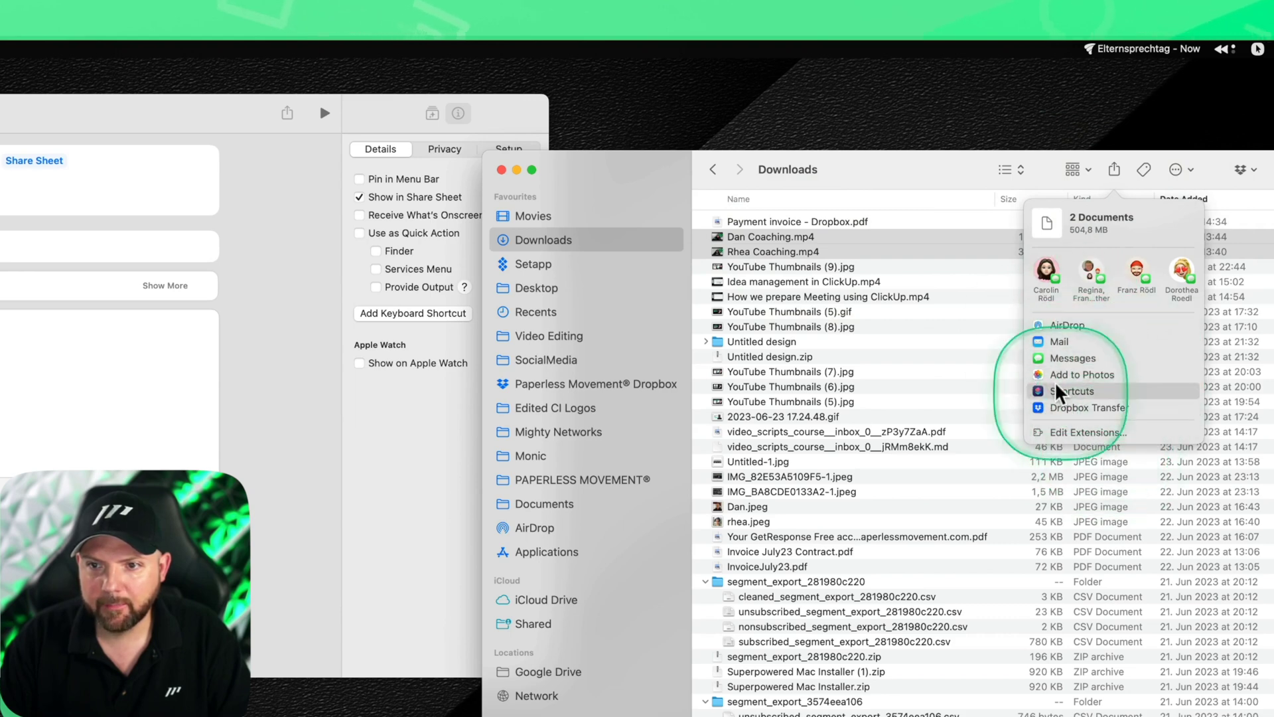
click(1074, 391)
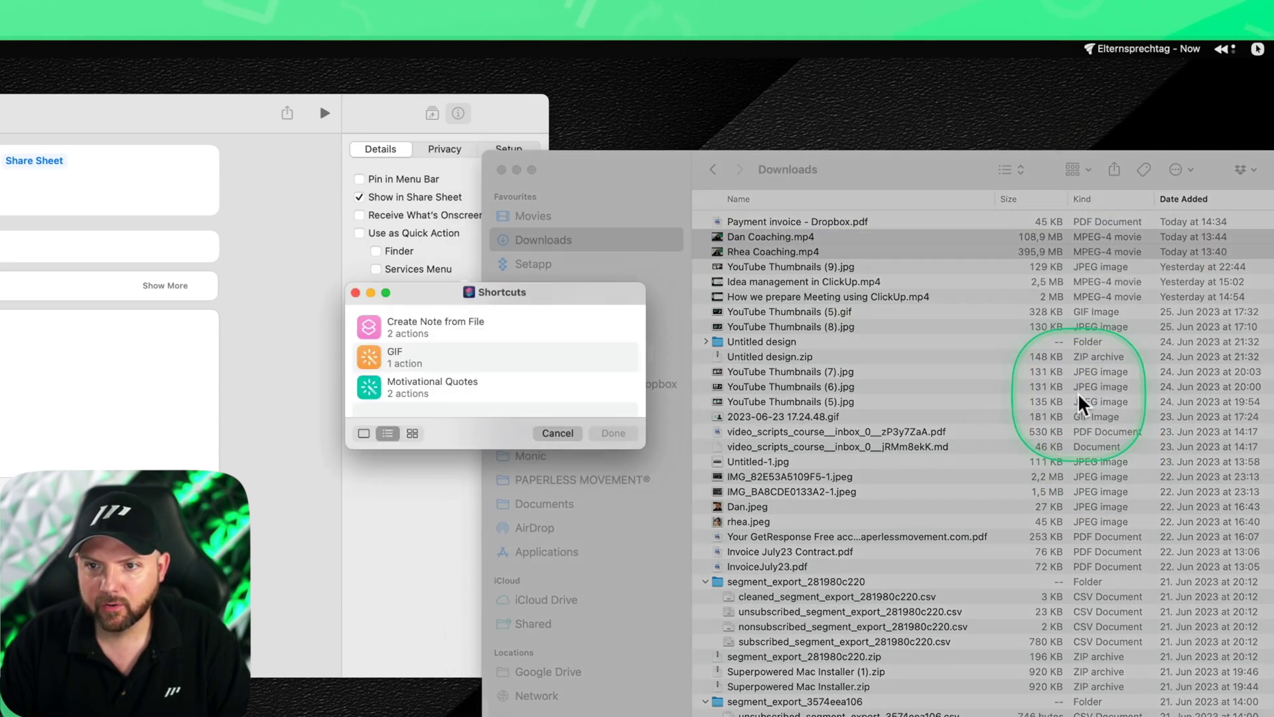
click(435, 329)
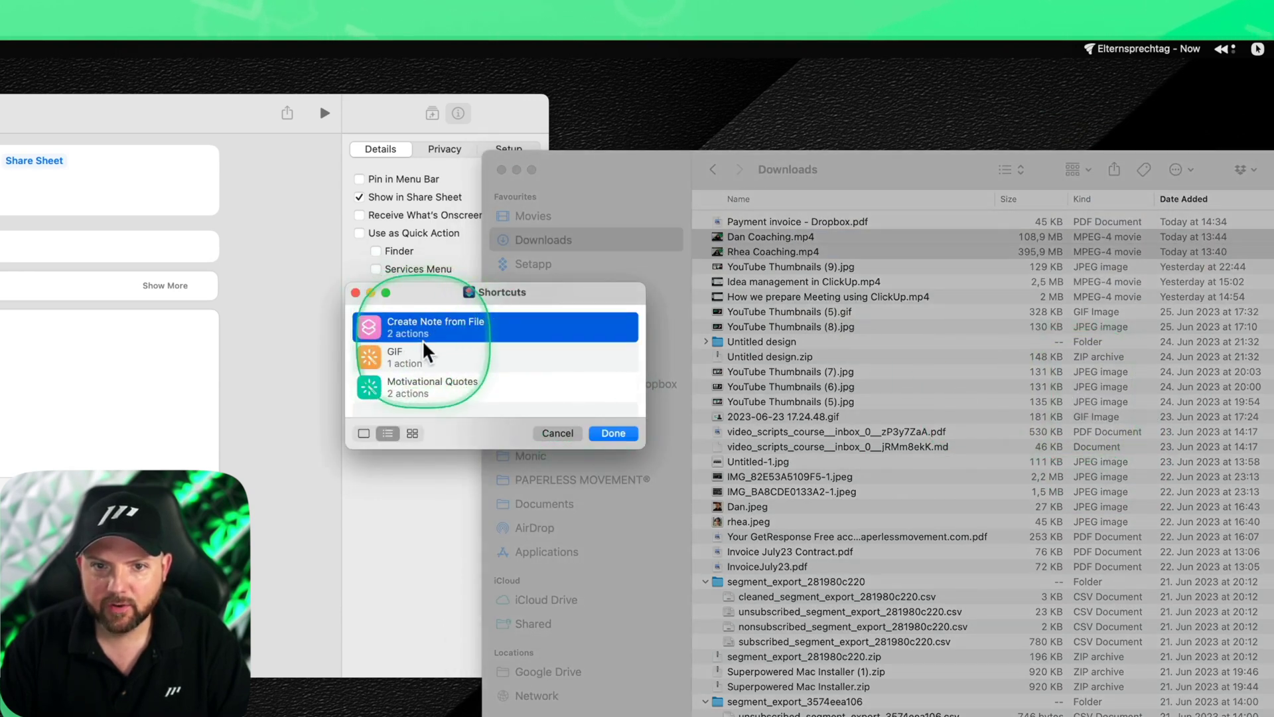
click(607, 434)
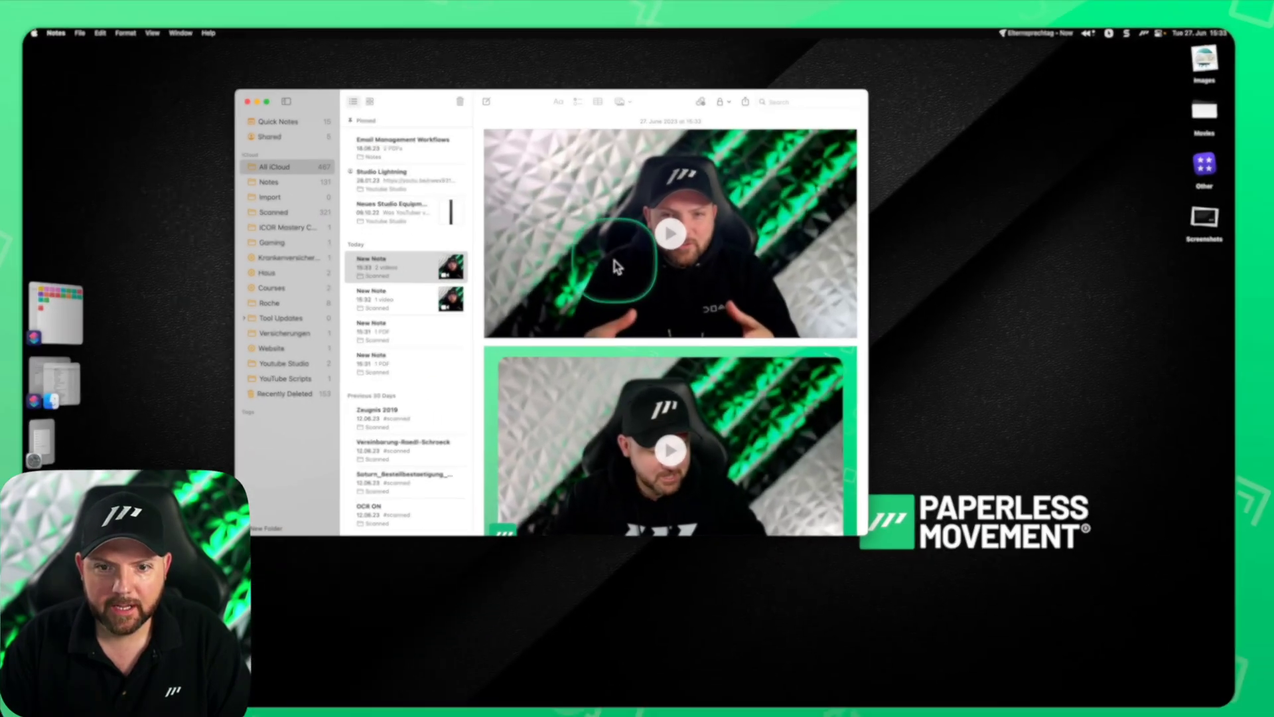
- Check the newest note in Notes and play its second video
click(392, 258)
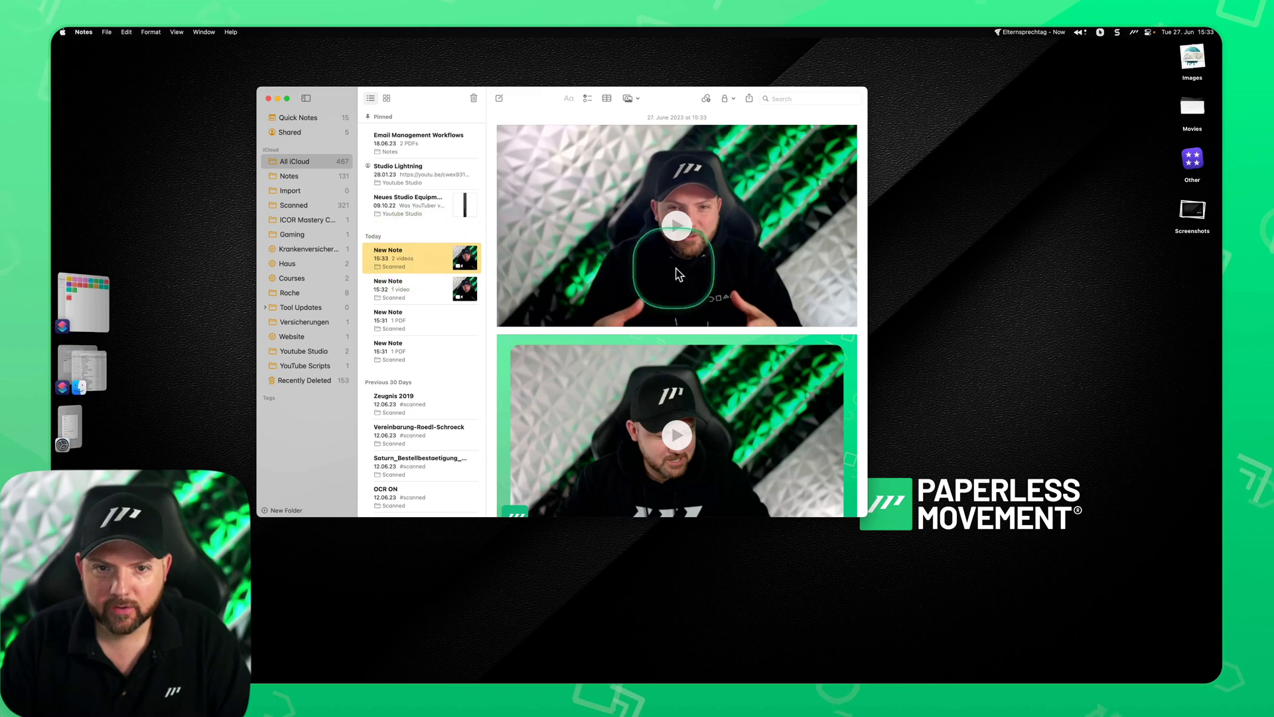
scroll(674, 302, down, 2)
click(694, 384)
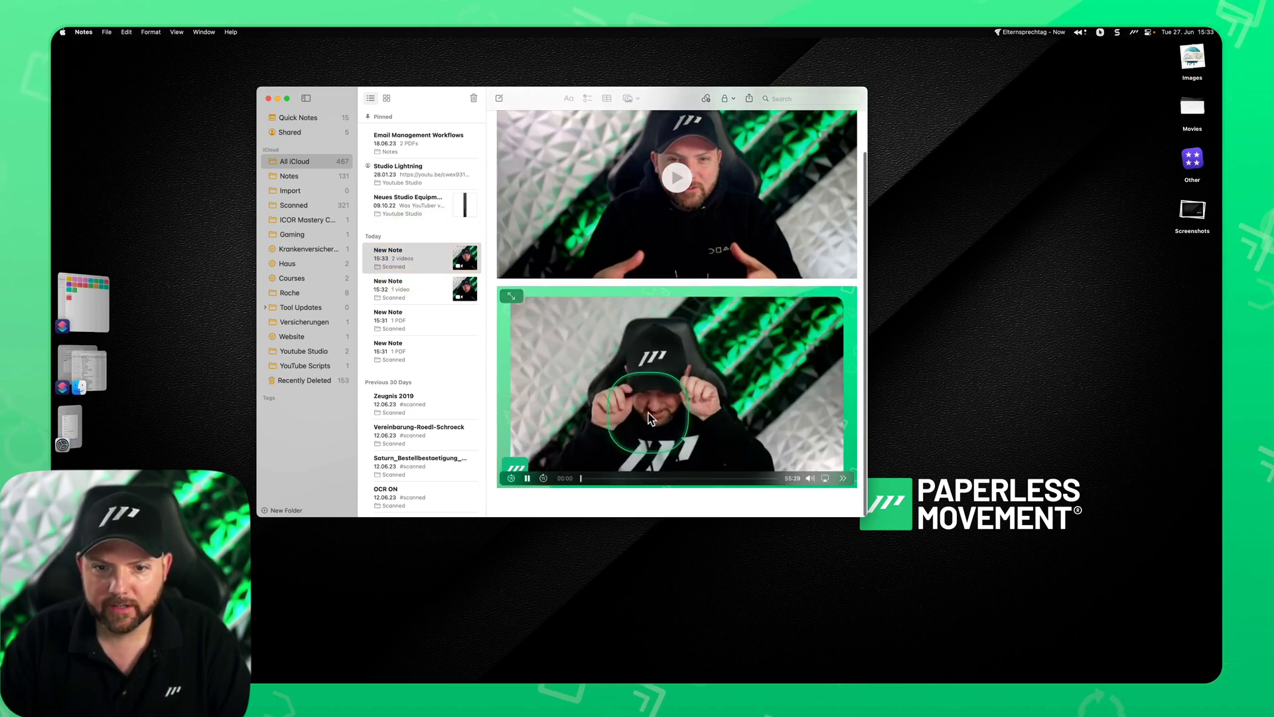
- Return to the Create Note from File shortcut and view its sharing options
click(93, 375)
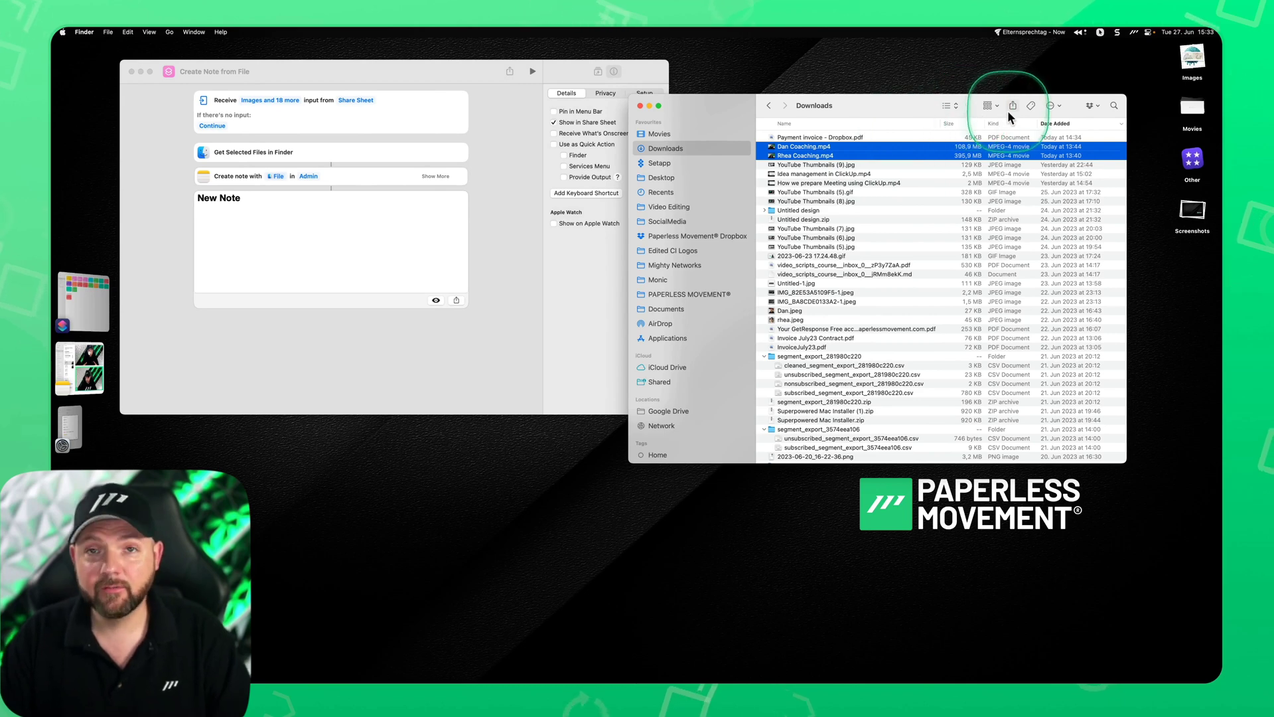
click(238, 75)
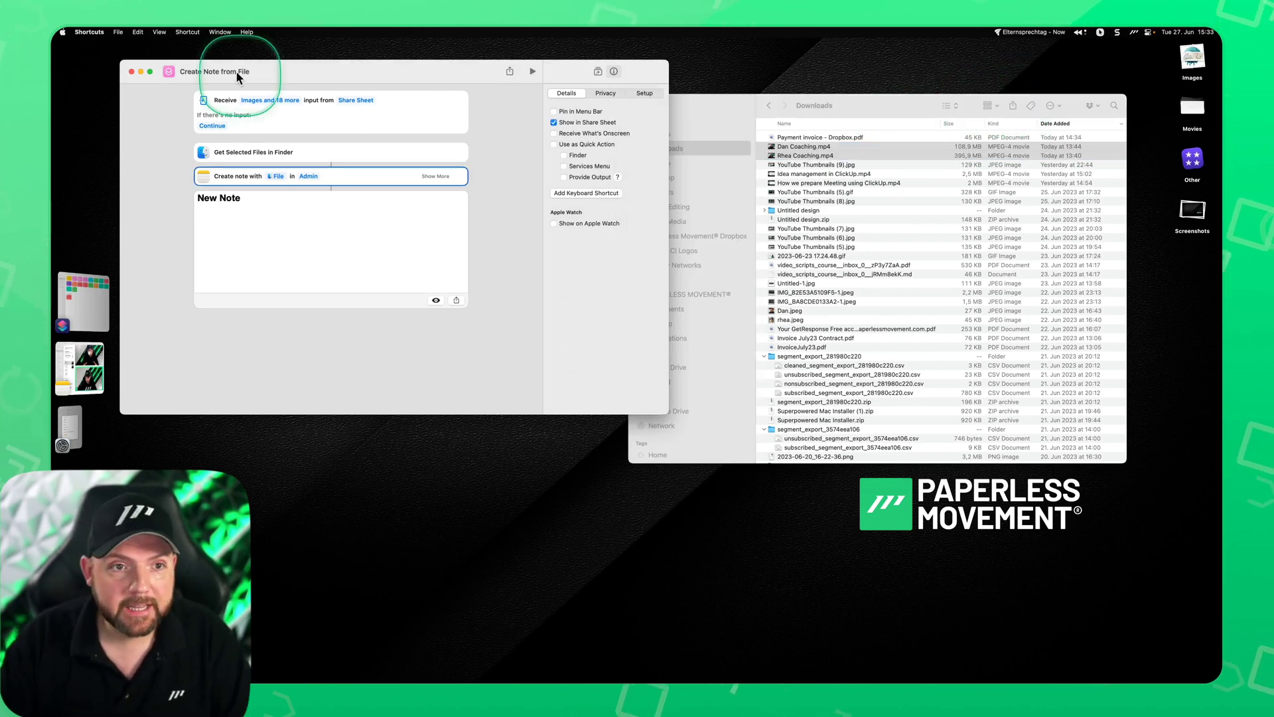
click(509, 69)
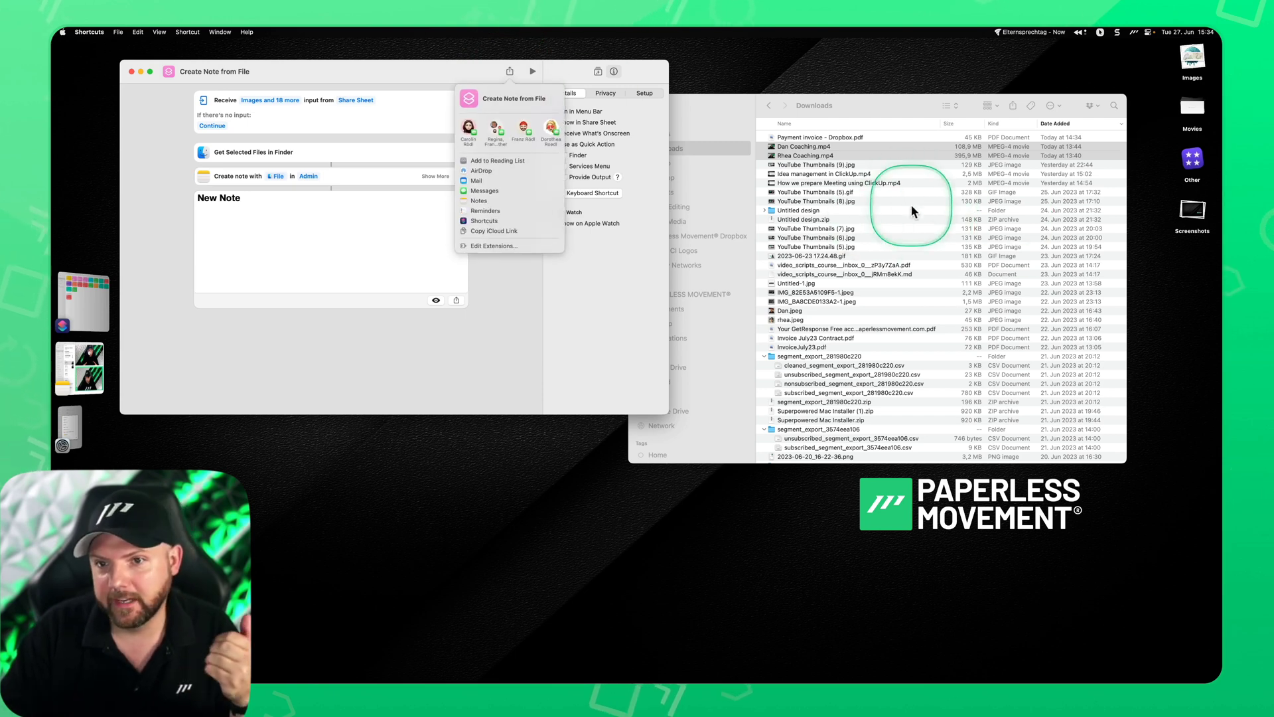
click(388, 106)
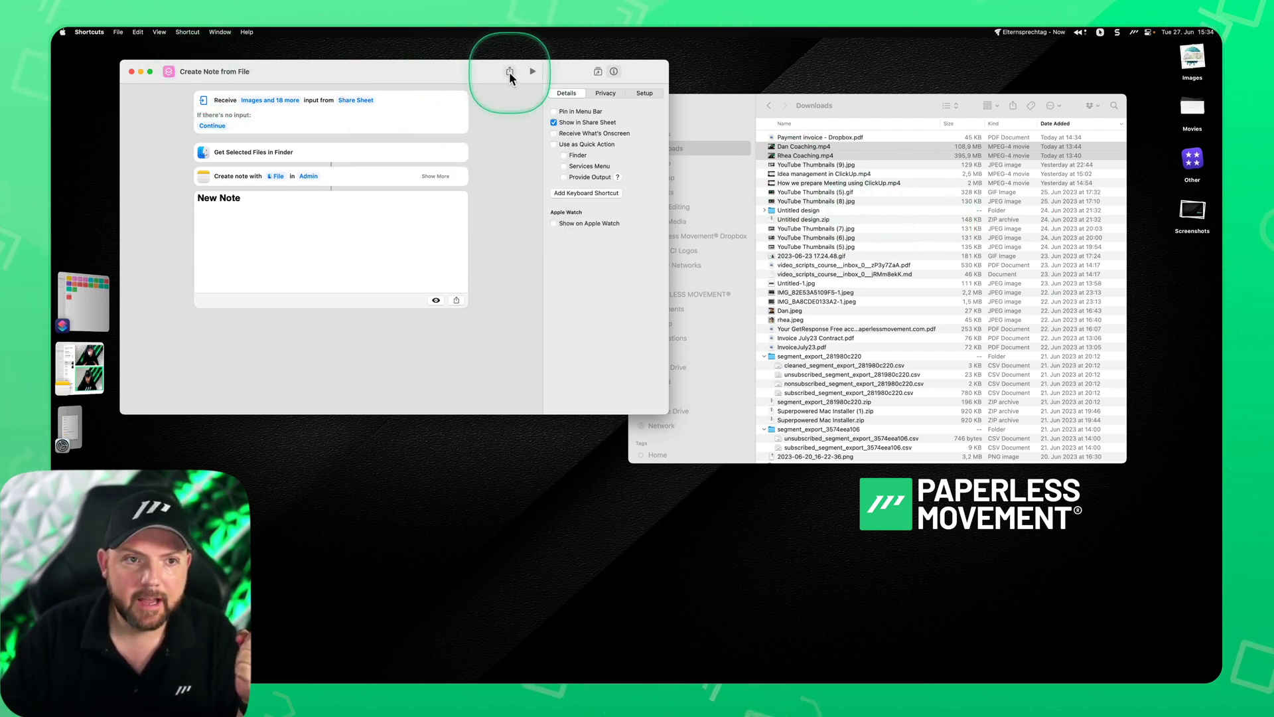
- Close the Create Note from File shortcut and open Create Multiple Notes from Selected Files for editing
click(131, 71)
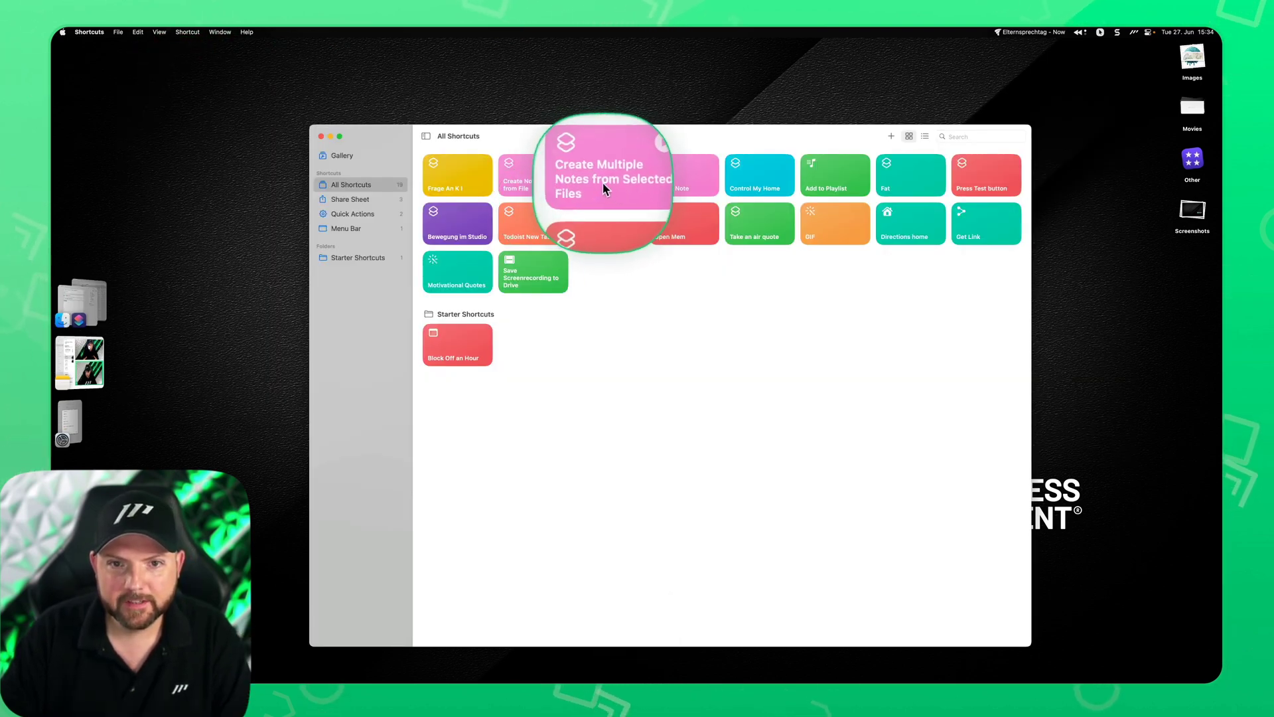
double_click(602, 184)
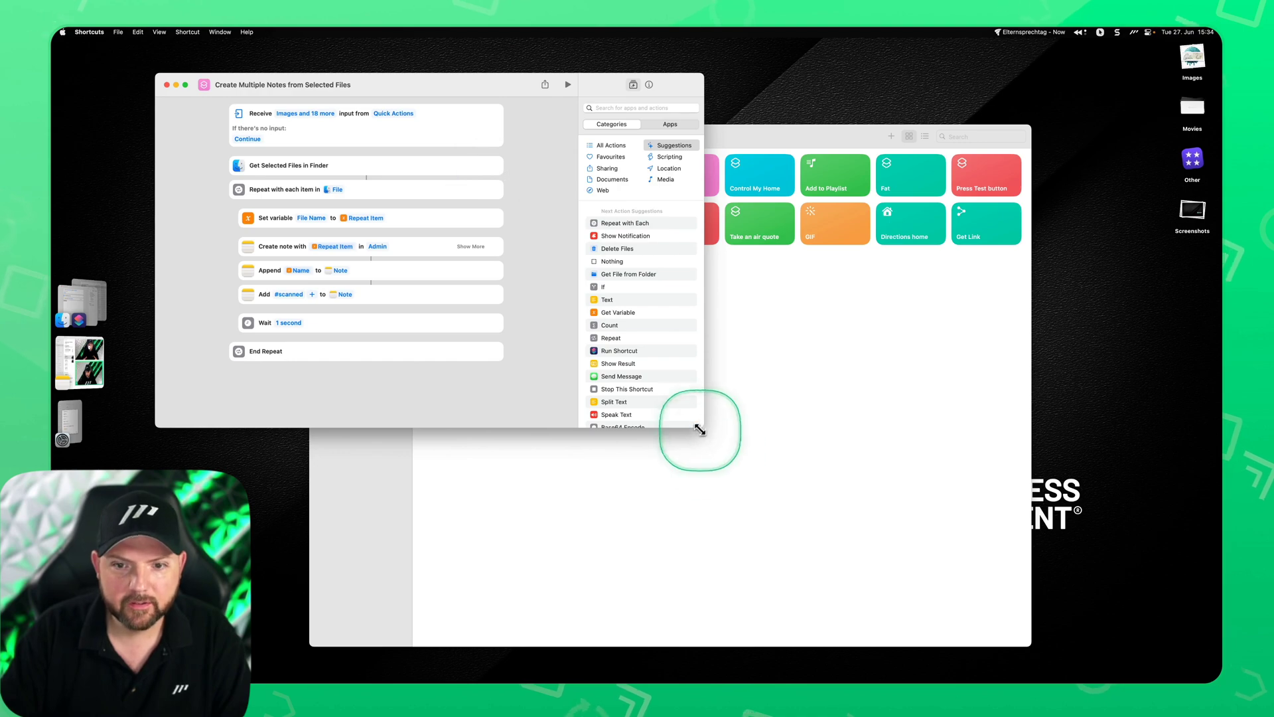
- Enlarge the multiple-notes shortcut's editor window and compare its Create Note action with the one in Create Note from File
drag(706, 428, 1006, 584)
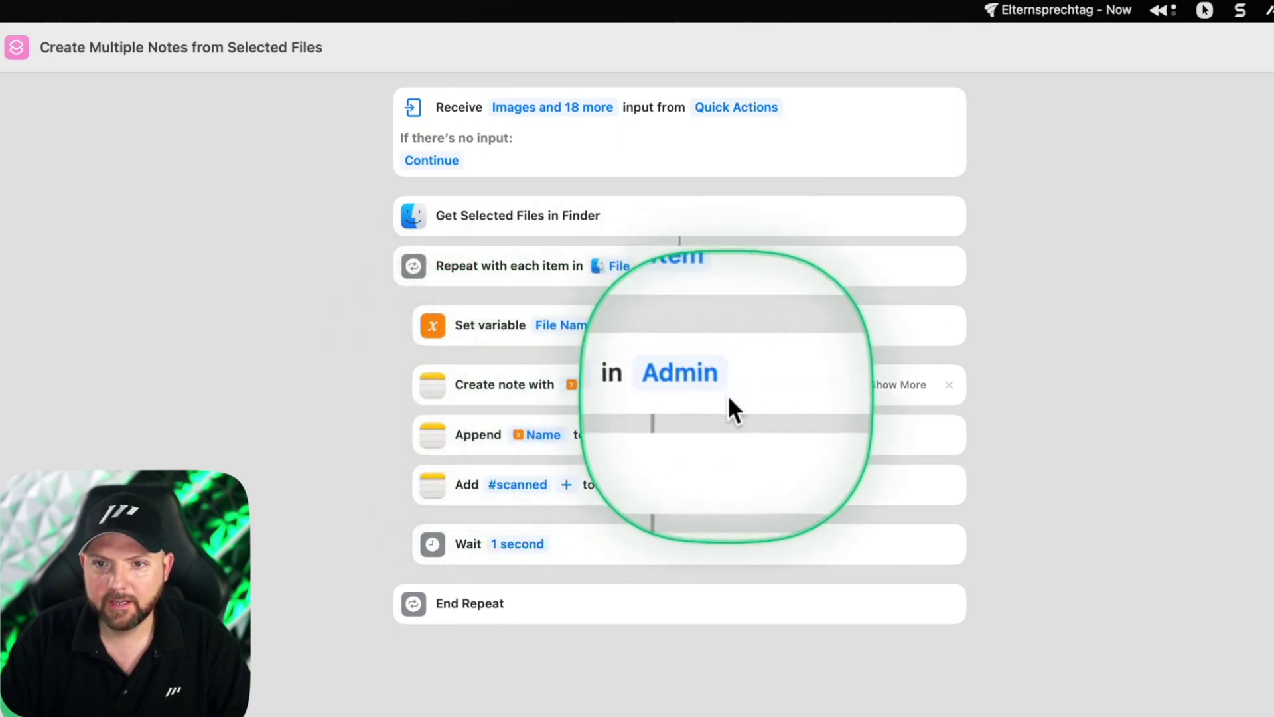
click(515, 397)
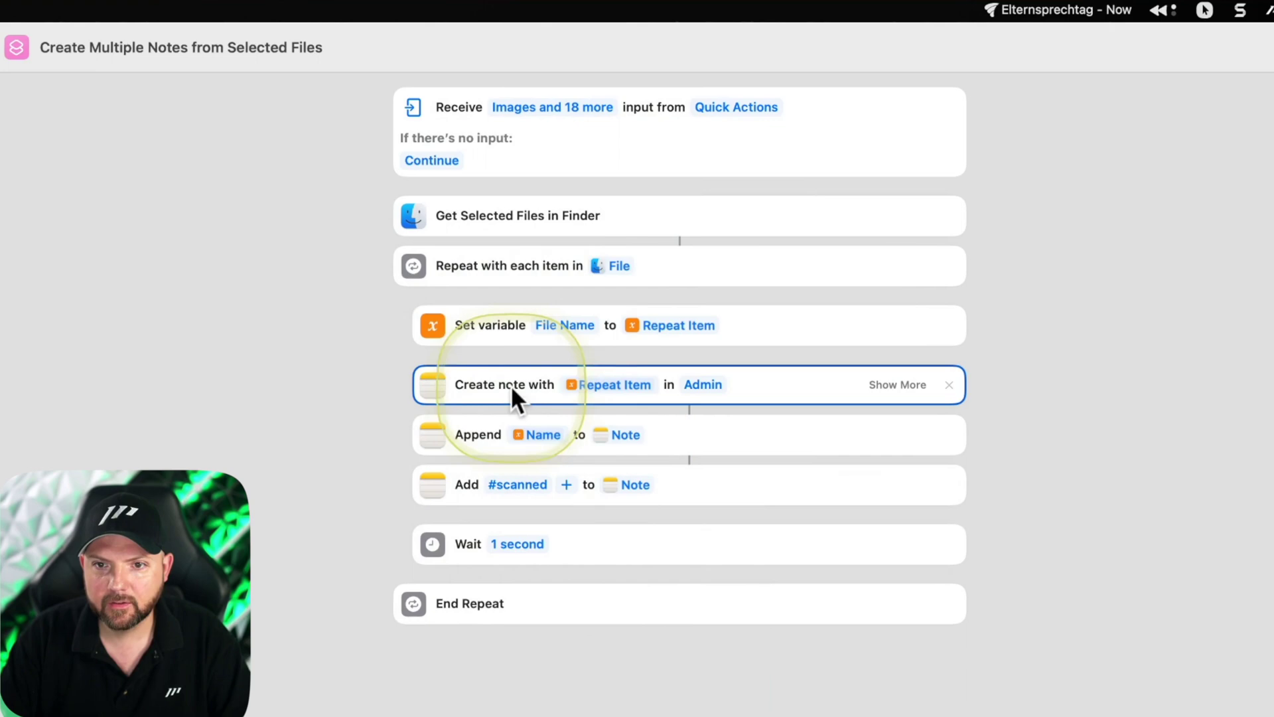
click(595, 383)
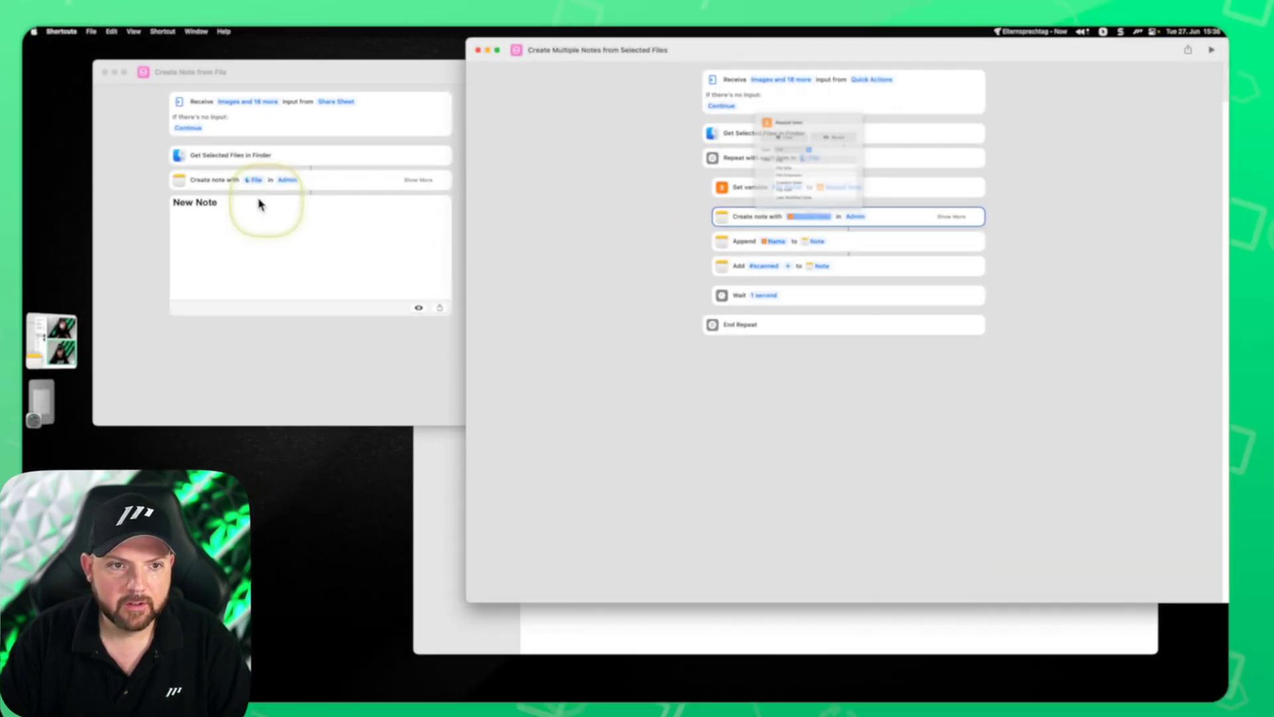
click(226, 176)
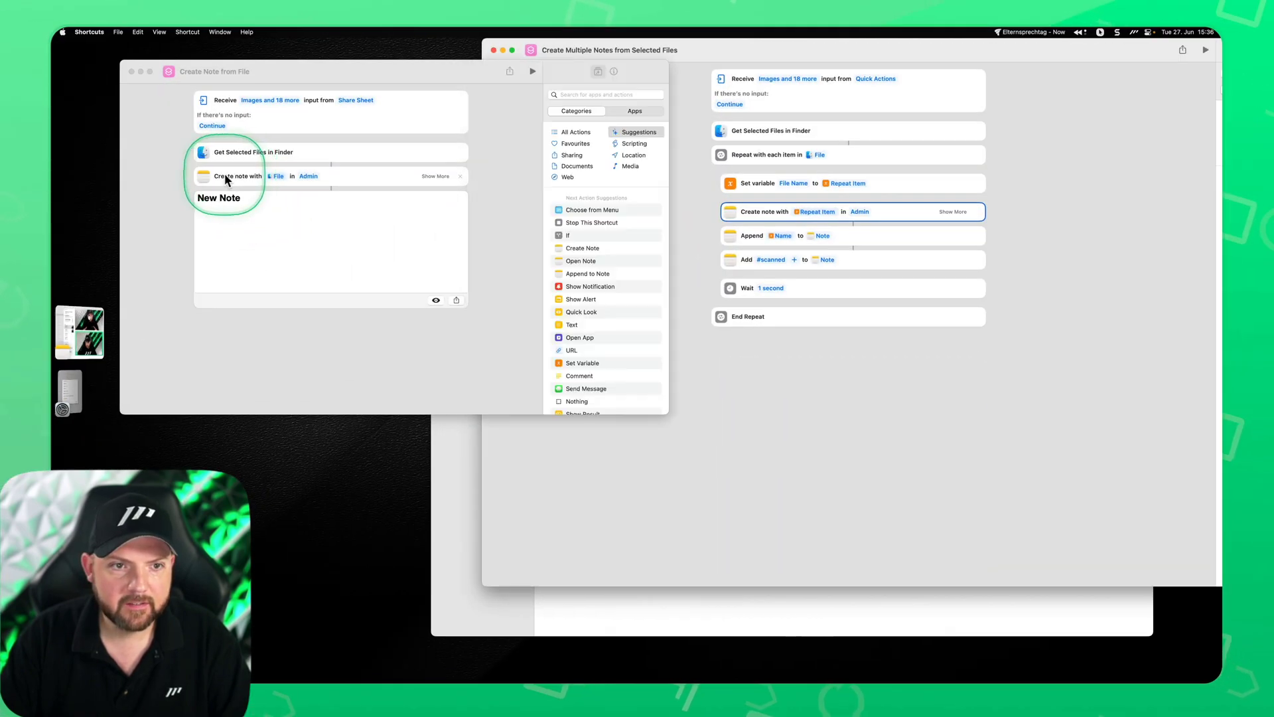
click(279, 152)
click(740, 214)
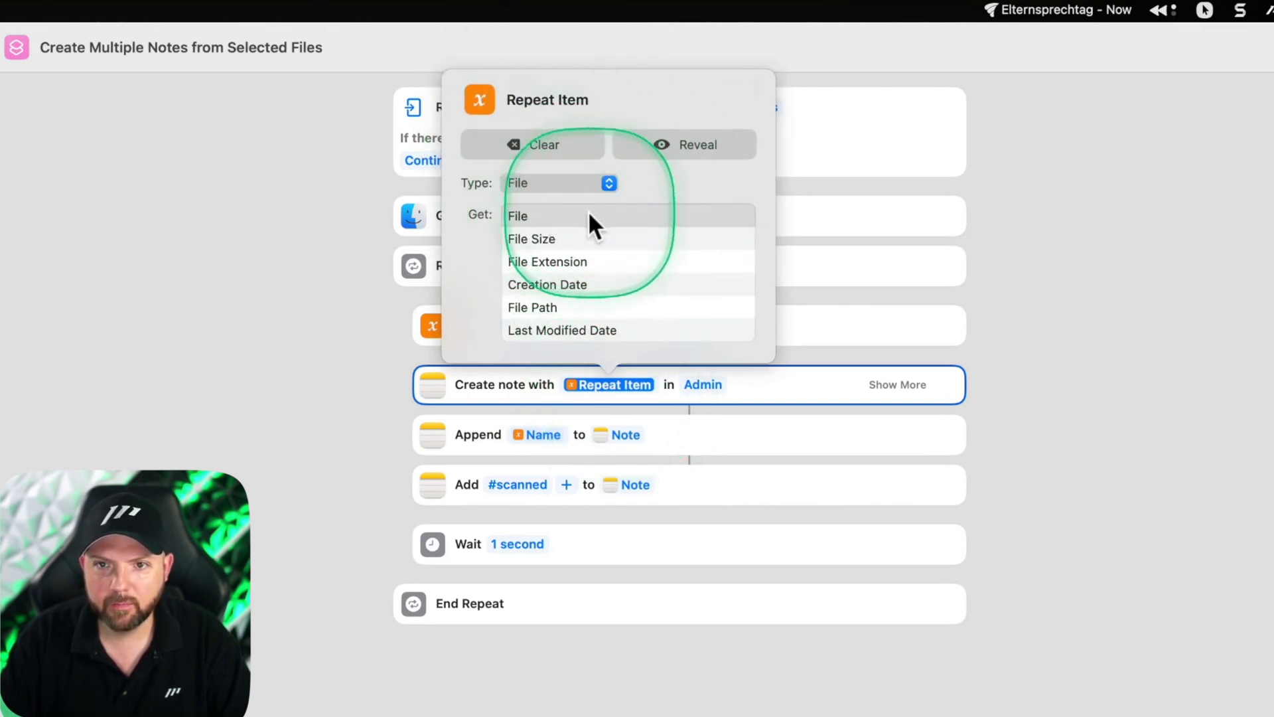
- Examine the properties and type offered for the Create Note action's Repeat Item variable, plus its destination folder choices
scroll(609, 325, down, 1)
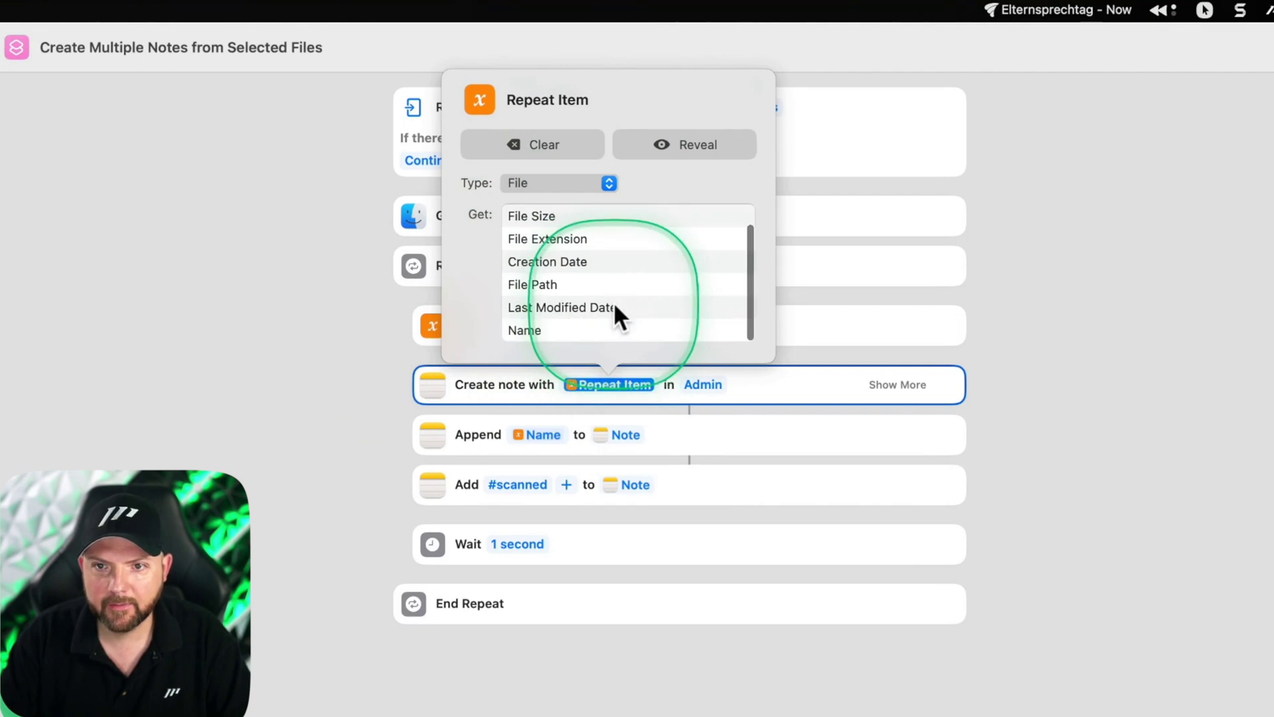
scroll(551, 288, up, 1)
click(643, 217)
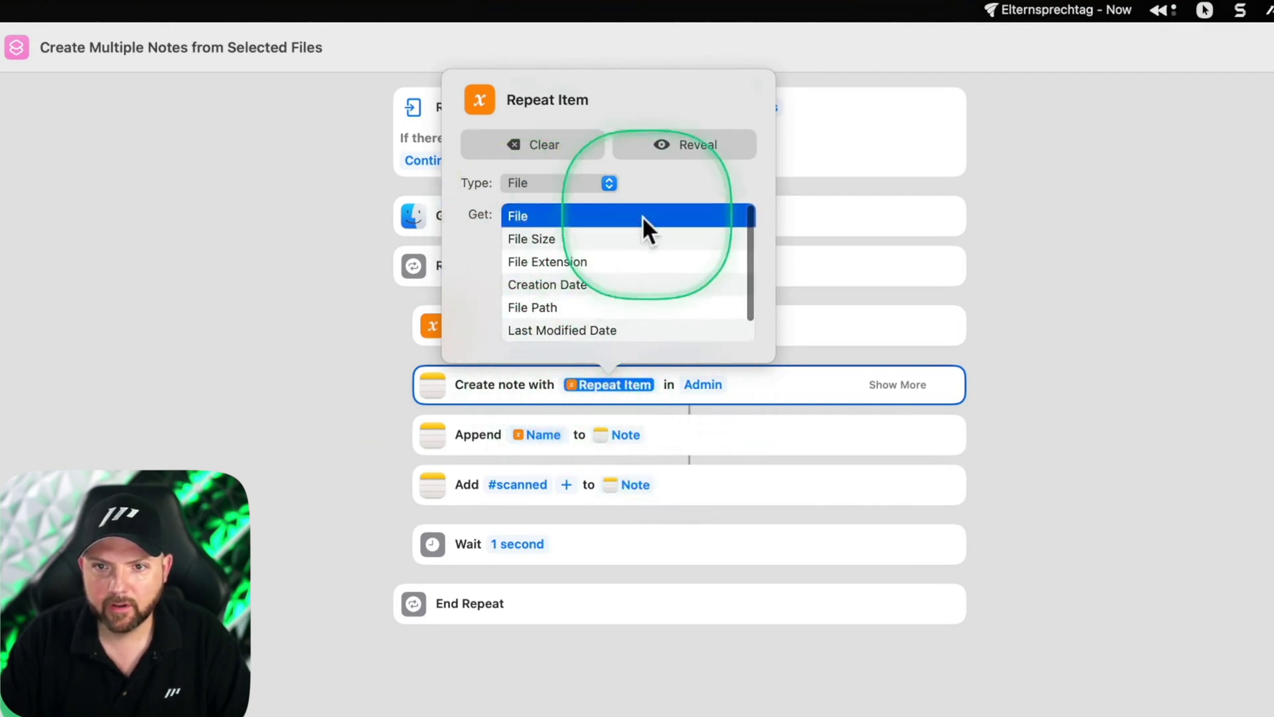
click(541, 176)
click(564, 185)
click(549, 364)
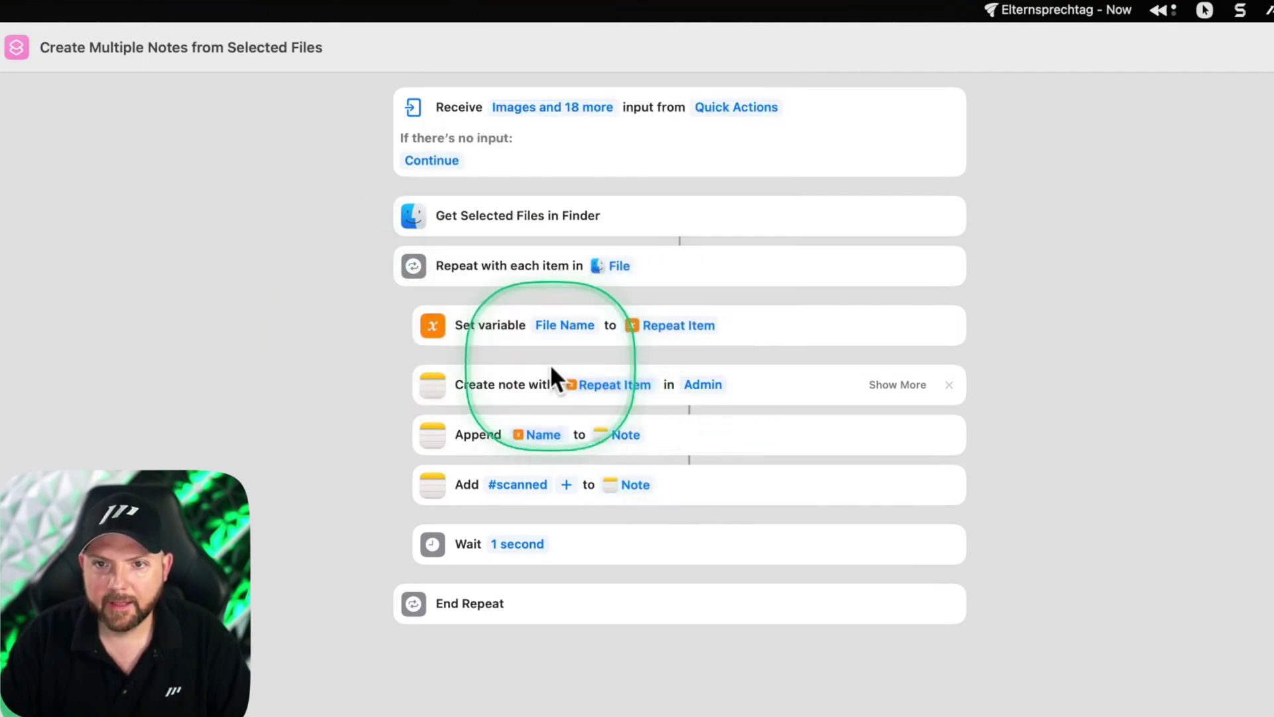
click(703, 385)
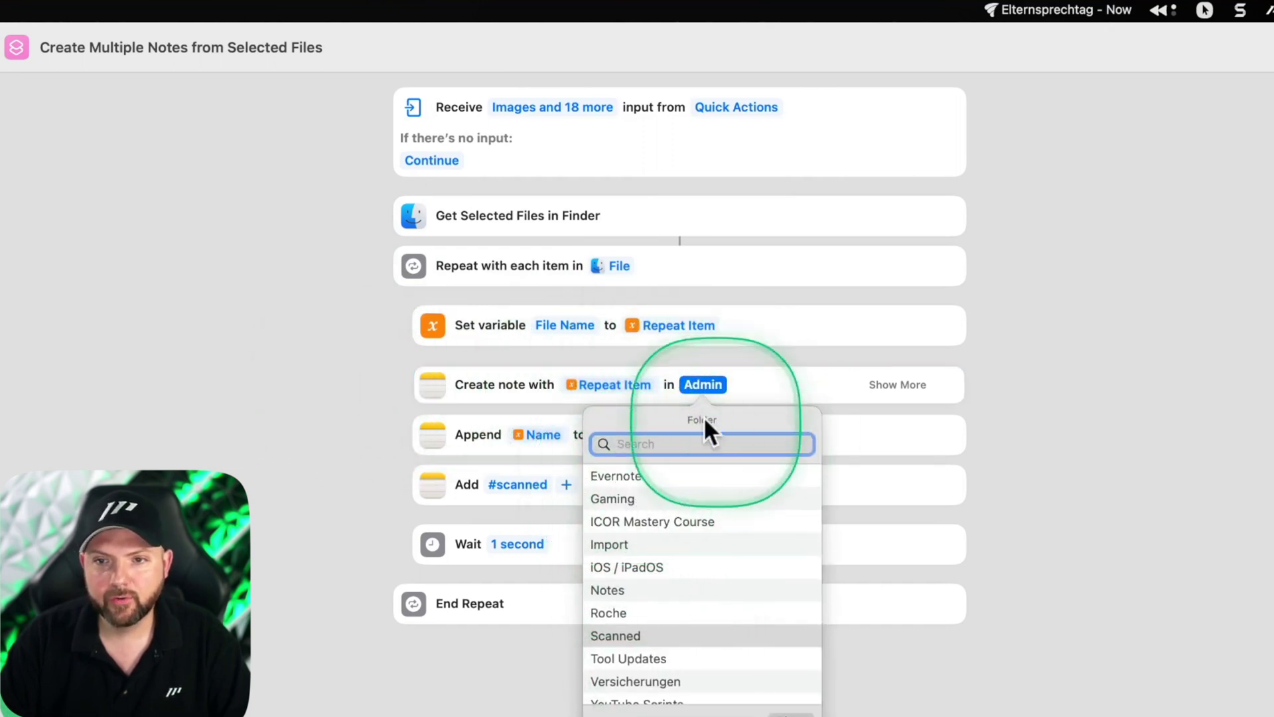
click(878, 383)
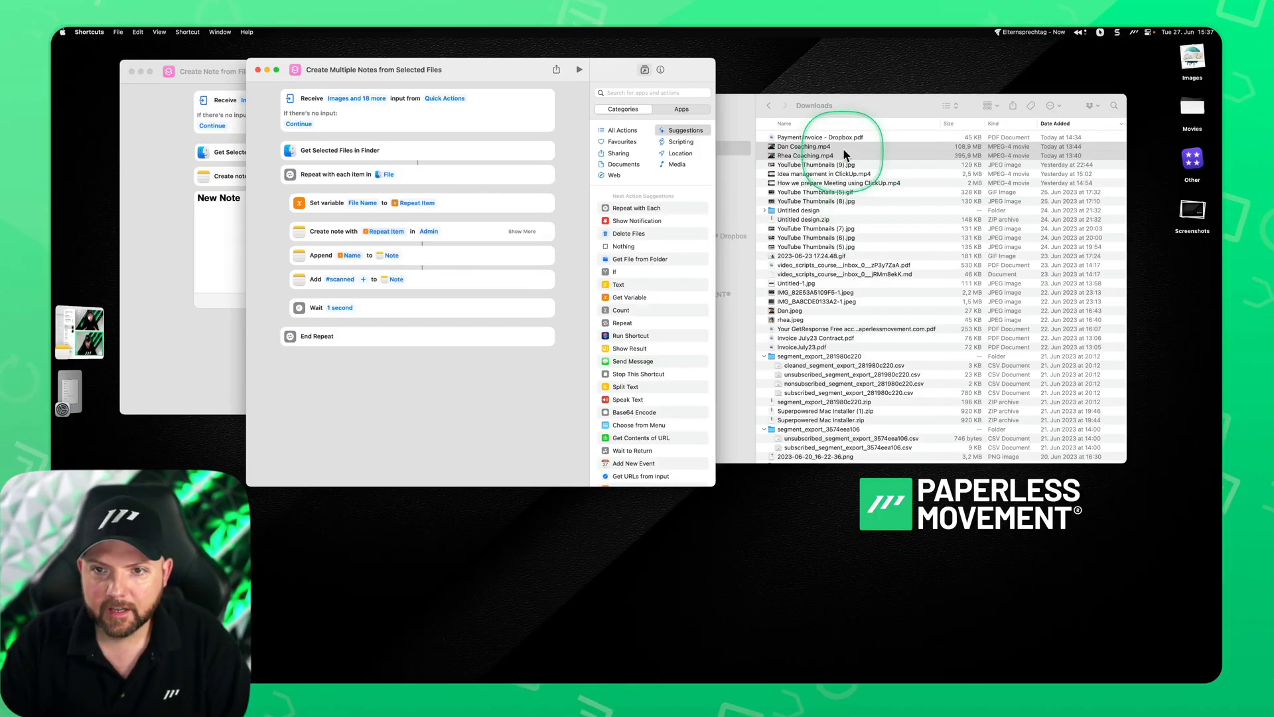
- Run Create Multiple Notes from Selected Files on the two coaching MP4 files selected in Downloads
click(845, 154)
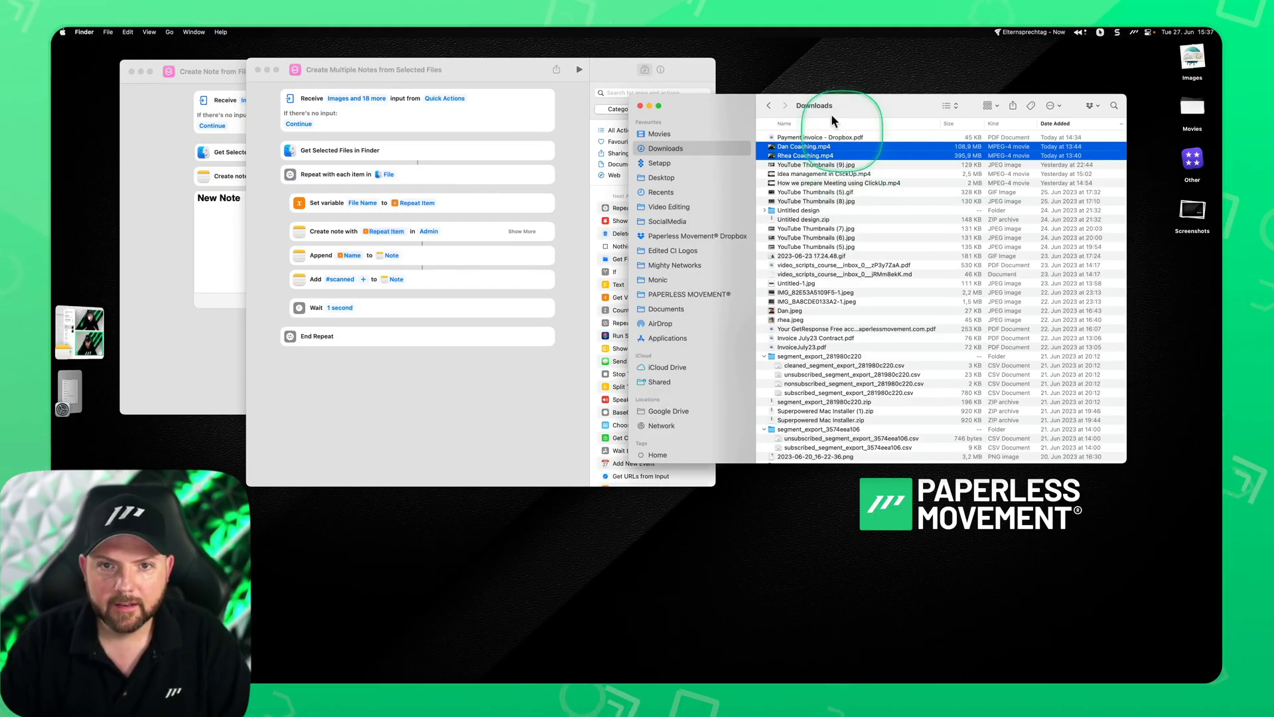
click(579, 71)
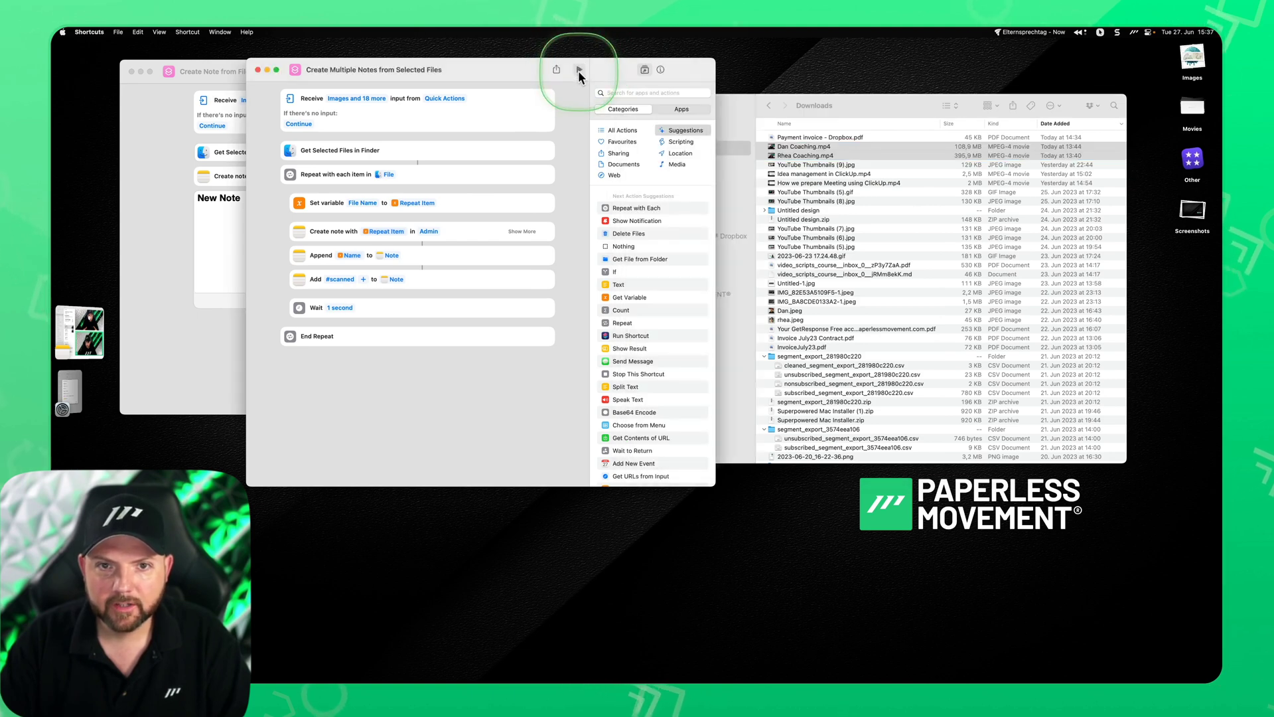
click(579, 70)
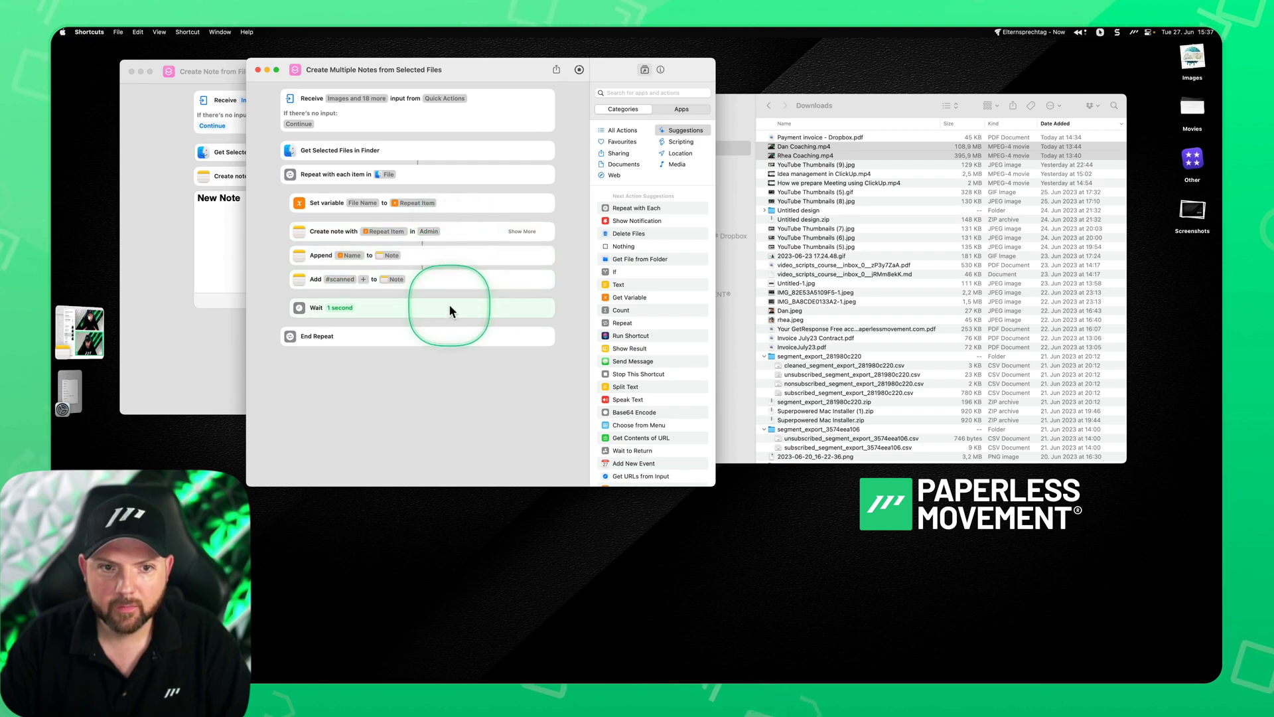
- Switch to Notes and compare the two newly created coaching notes with the earlier note holding both videos
key(super+Tab)
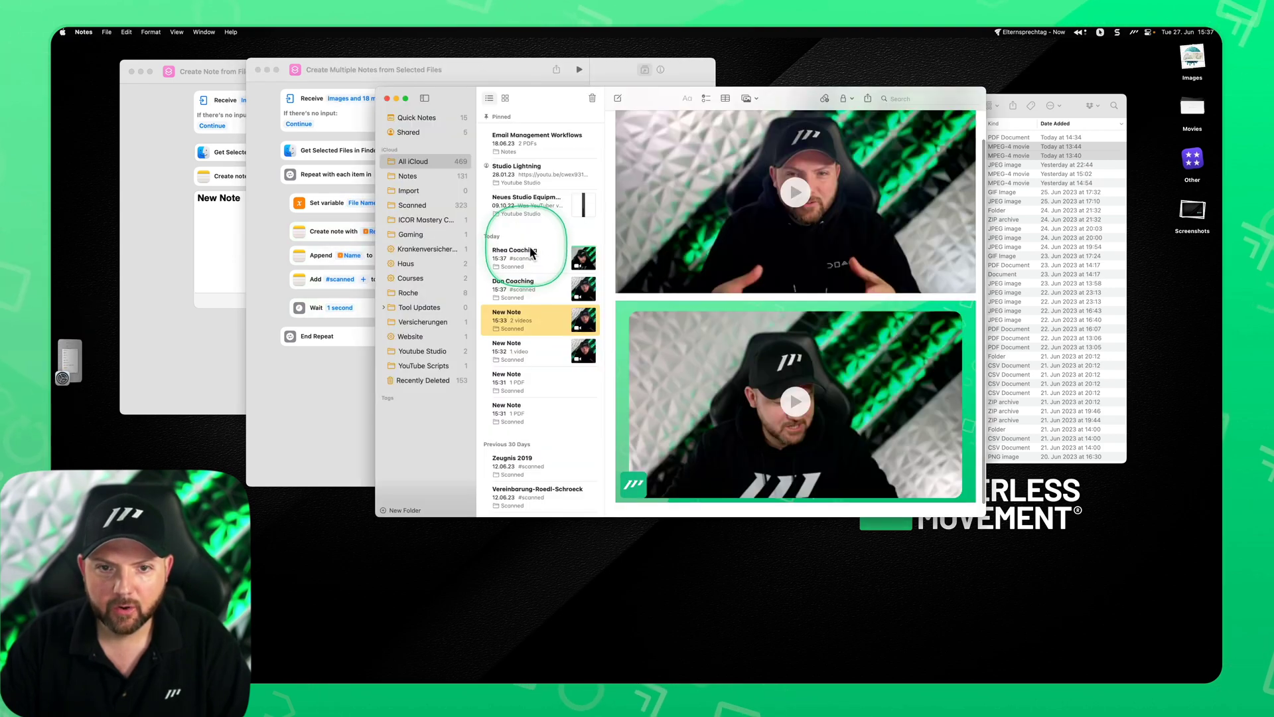
click(535, 260)
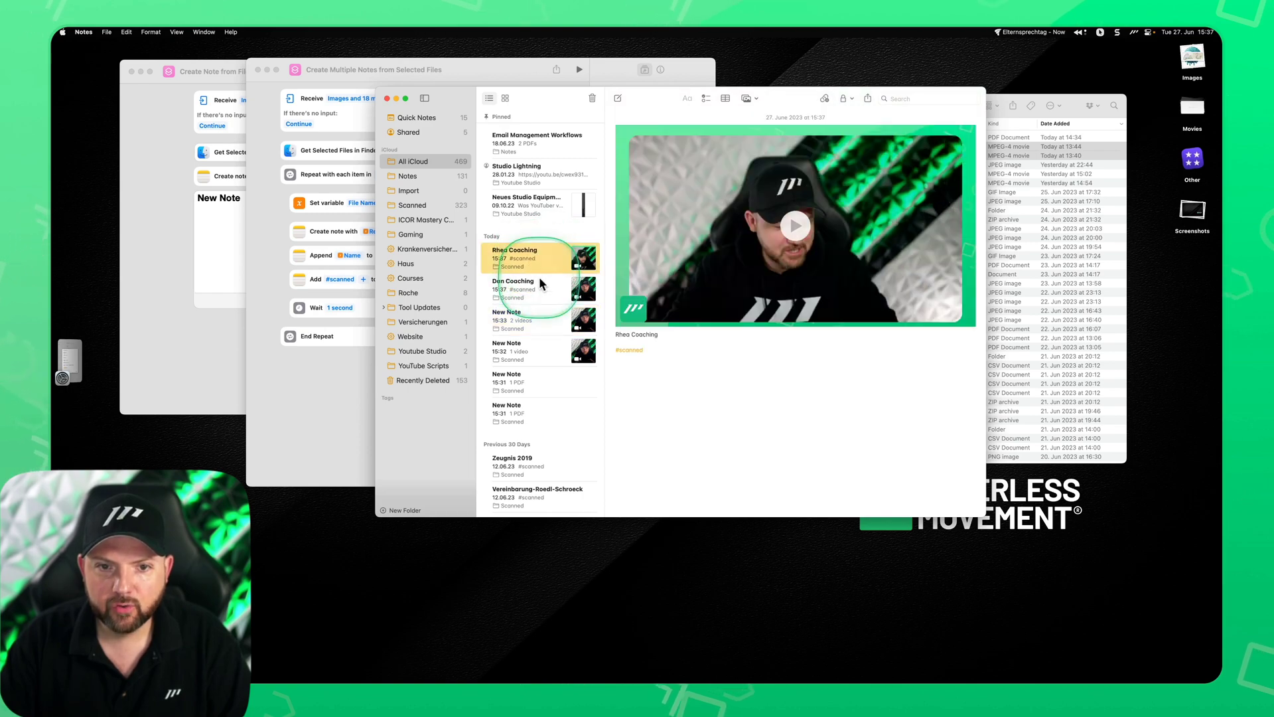
click(541, 284)
click(540, 259)
click(544, 279)
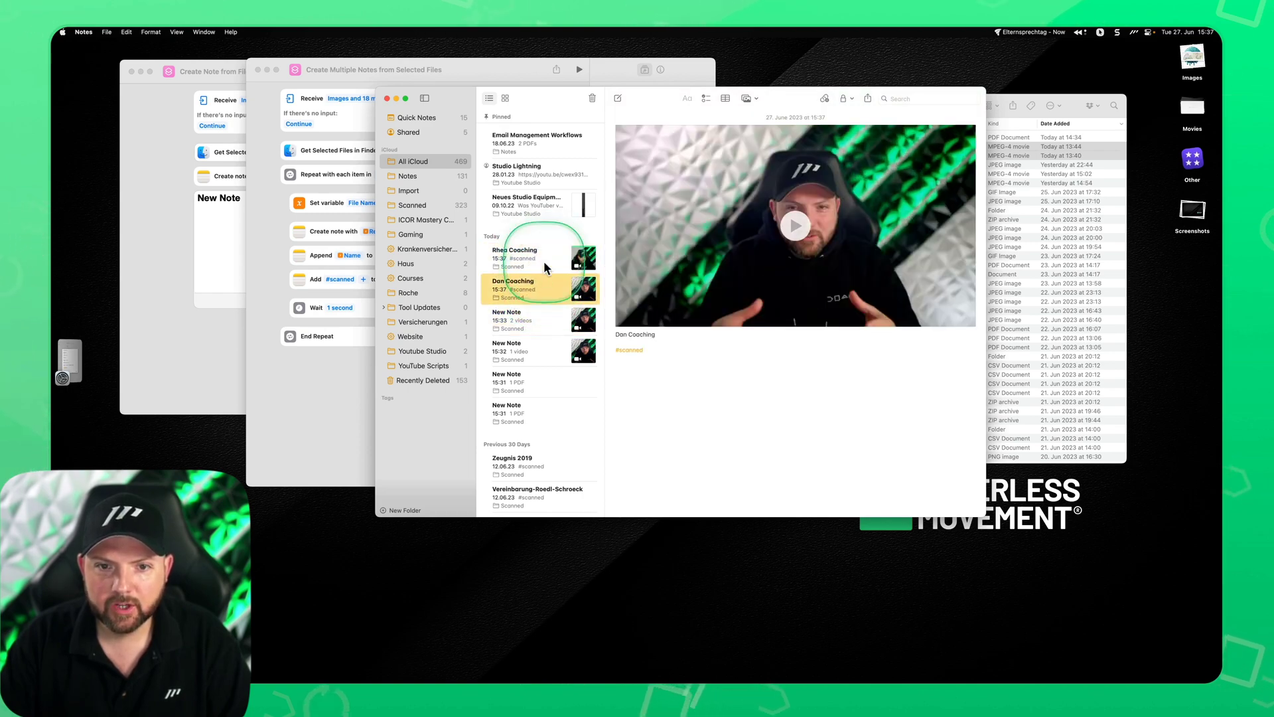
click(544, 266)
click(546, 323)
scroll(721, 239, down, 1)
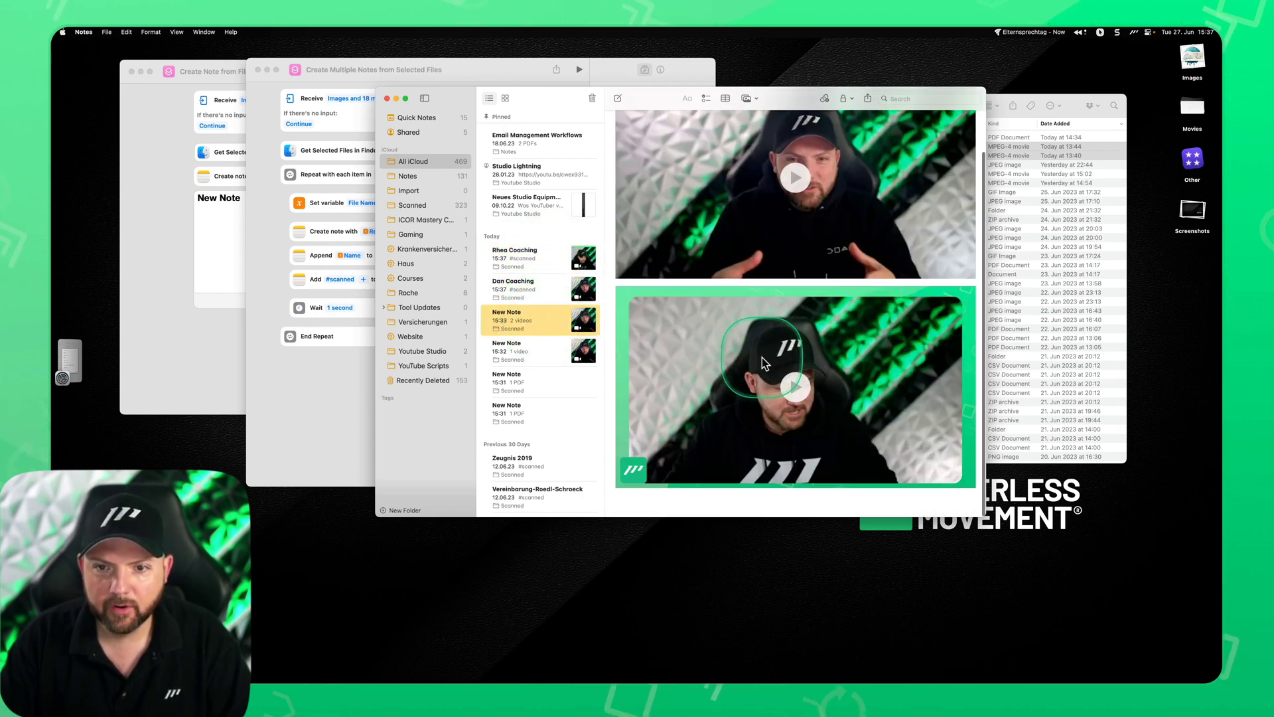
scroll(727, 299, up, 1)
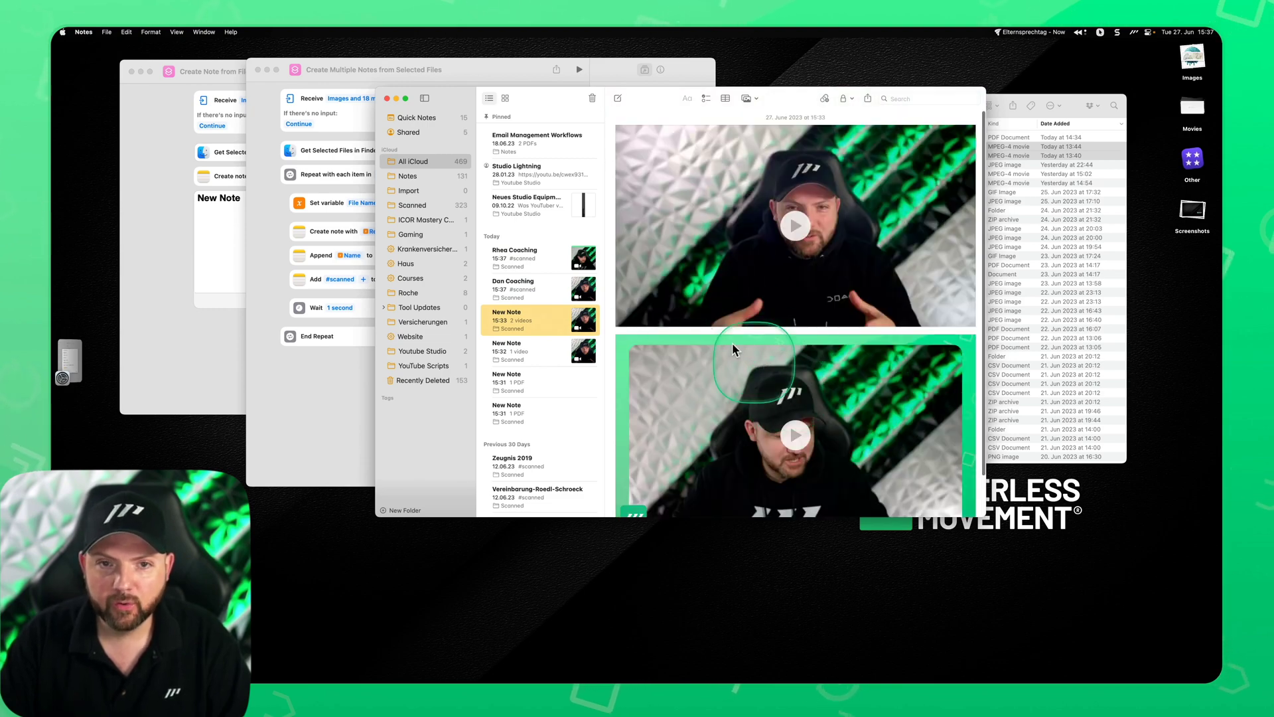
- Minimize Notes and inspect the Name variable used by the shortcut's Append to Note action
click(396, 99)
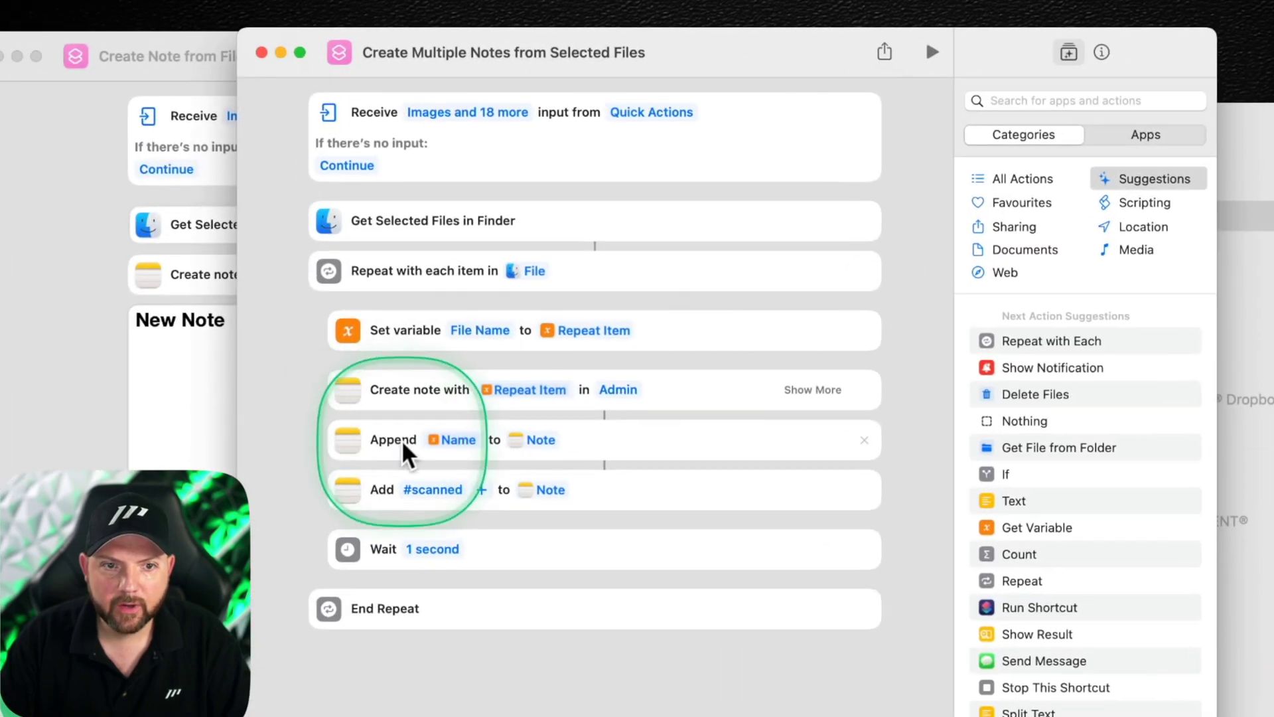
click(425, 445)
click(449, 441)
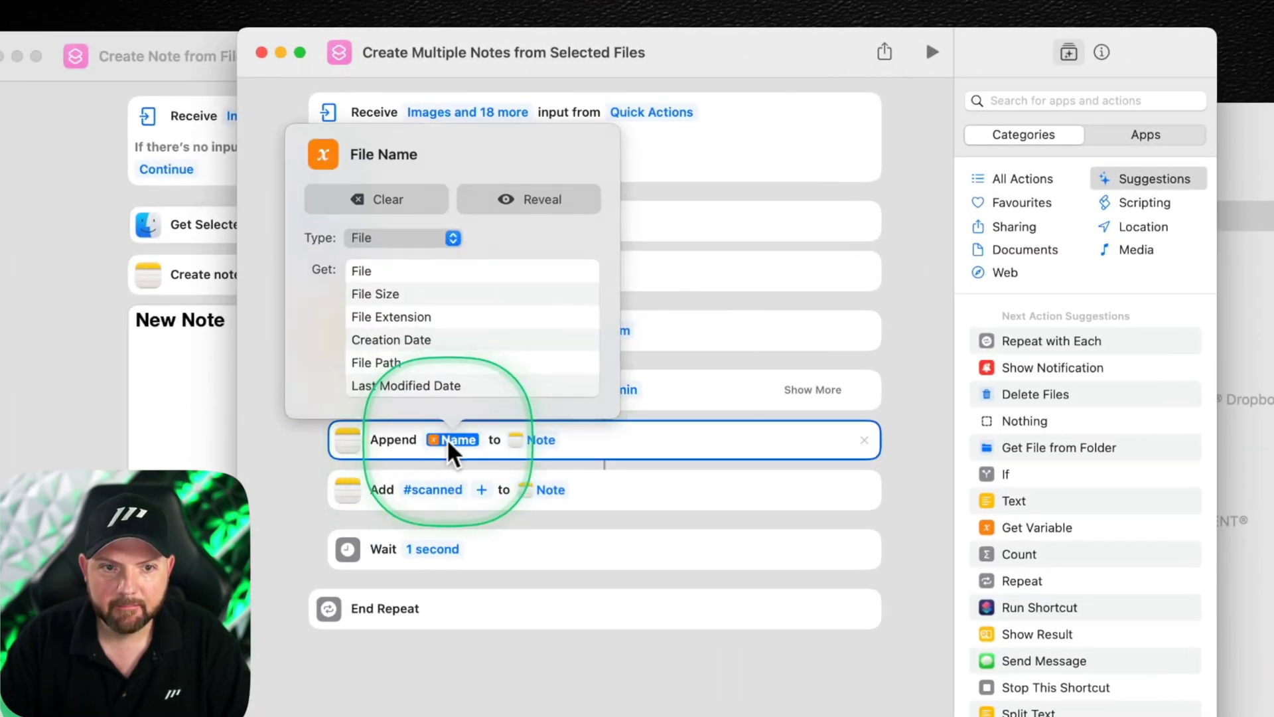
click(637, 560)
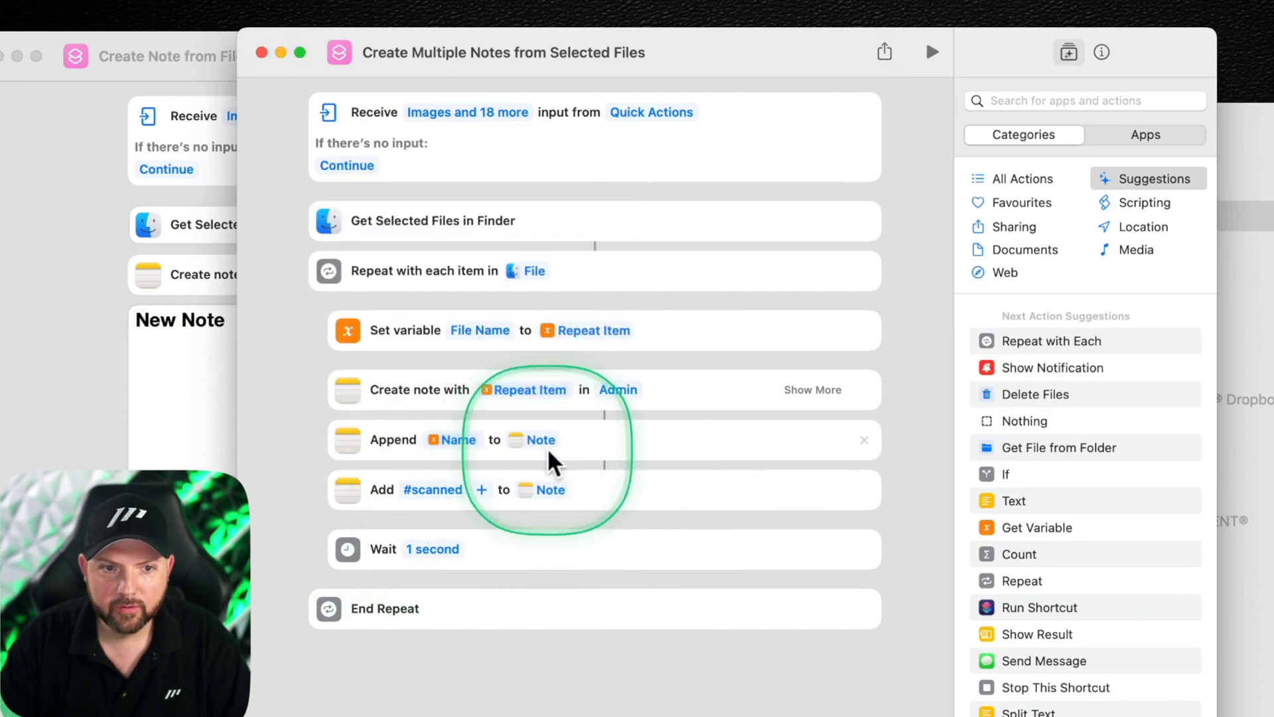
- Filter the notes by the #scanned tag in Notes and browse the tagged notes
click(425, 491)
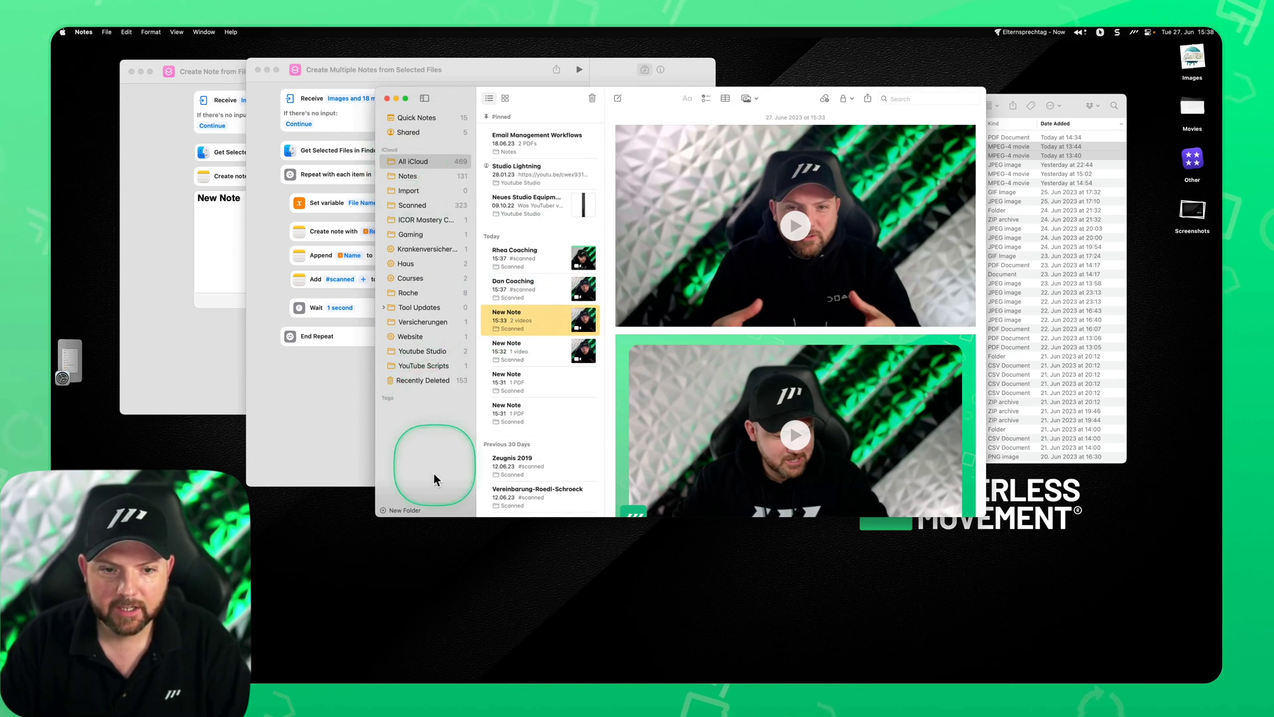
scroll(427, 448, down, 3)
click(404, 444)
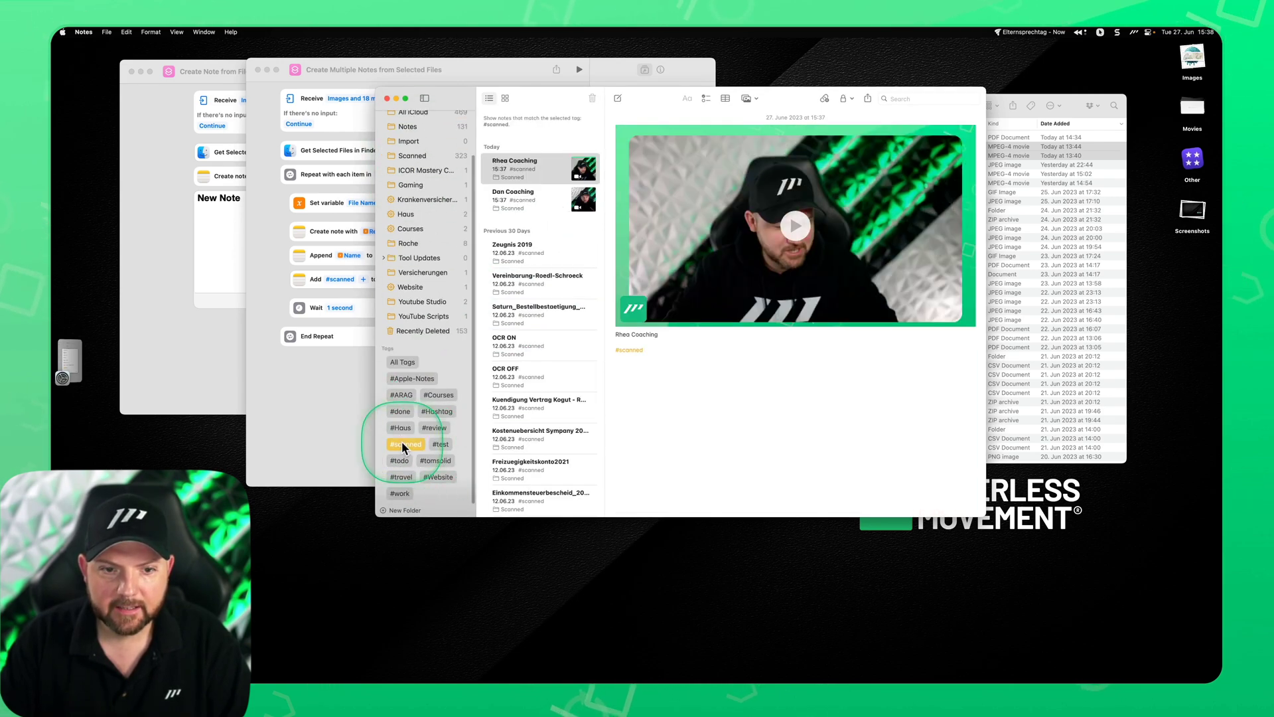
scroll(550, 349, down, 5)
scroll(551, 351, down, 10)
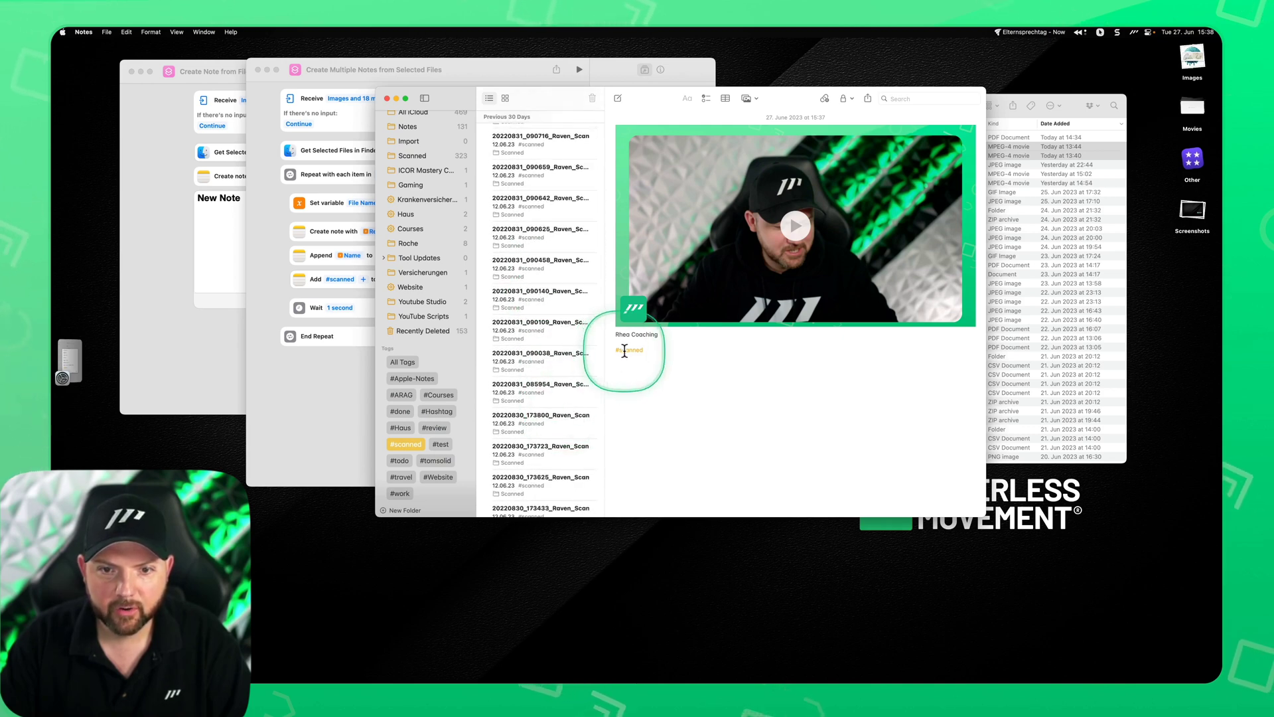
- Return to the Create Multiple Notes from Selected Files shortcut and review its tagging and Wait actions
click(326, 391)
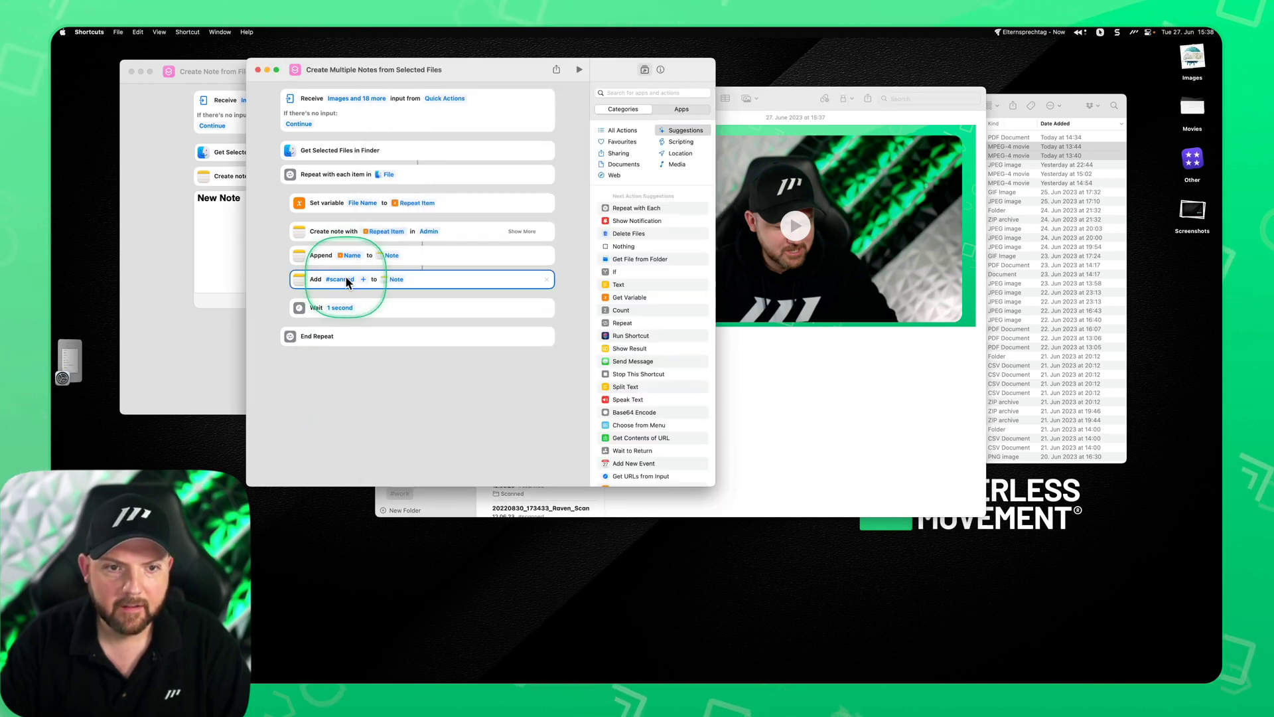
click(337, 311)
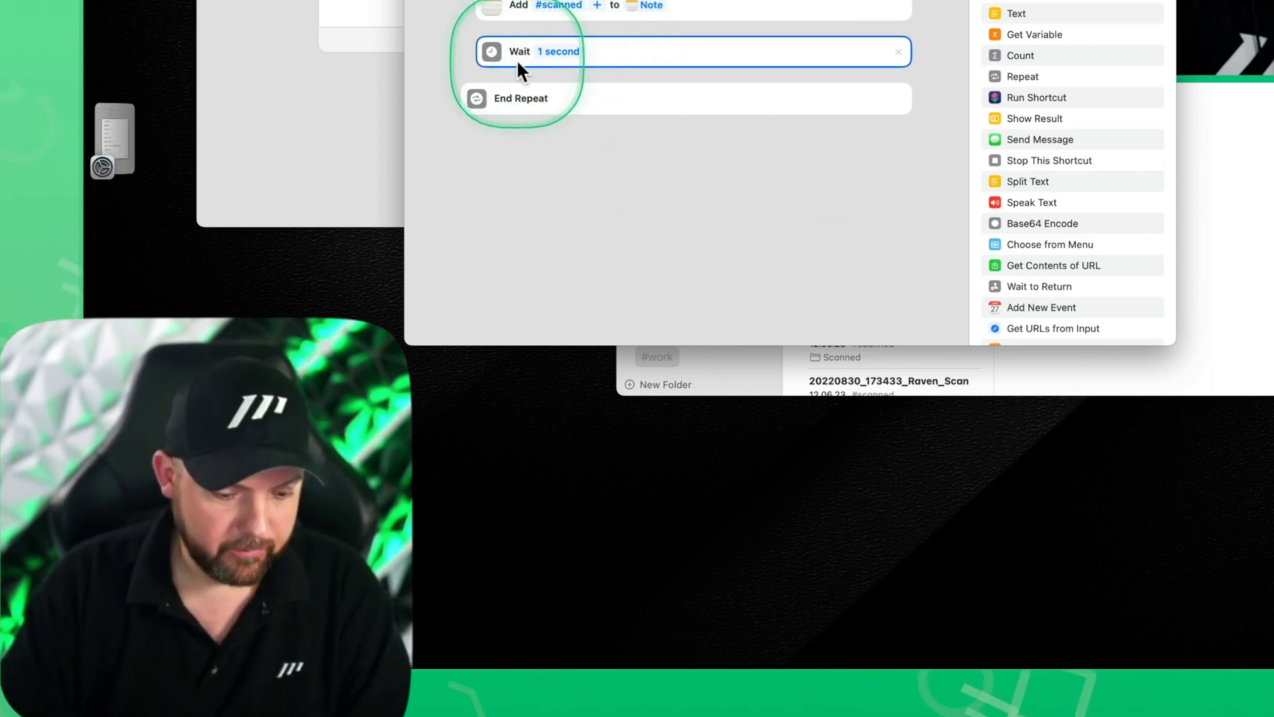
key(ctrl)
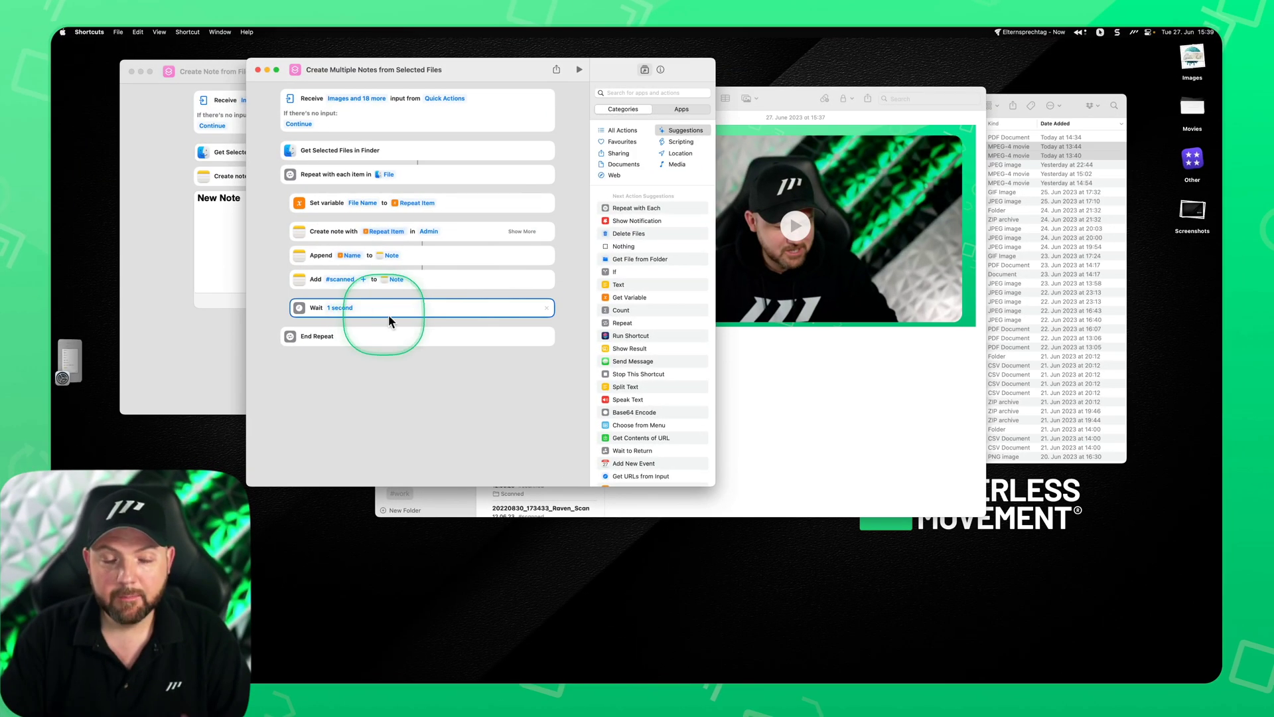
click(570, 137)
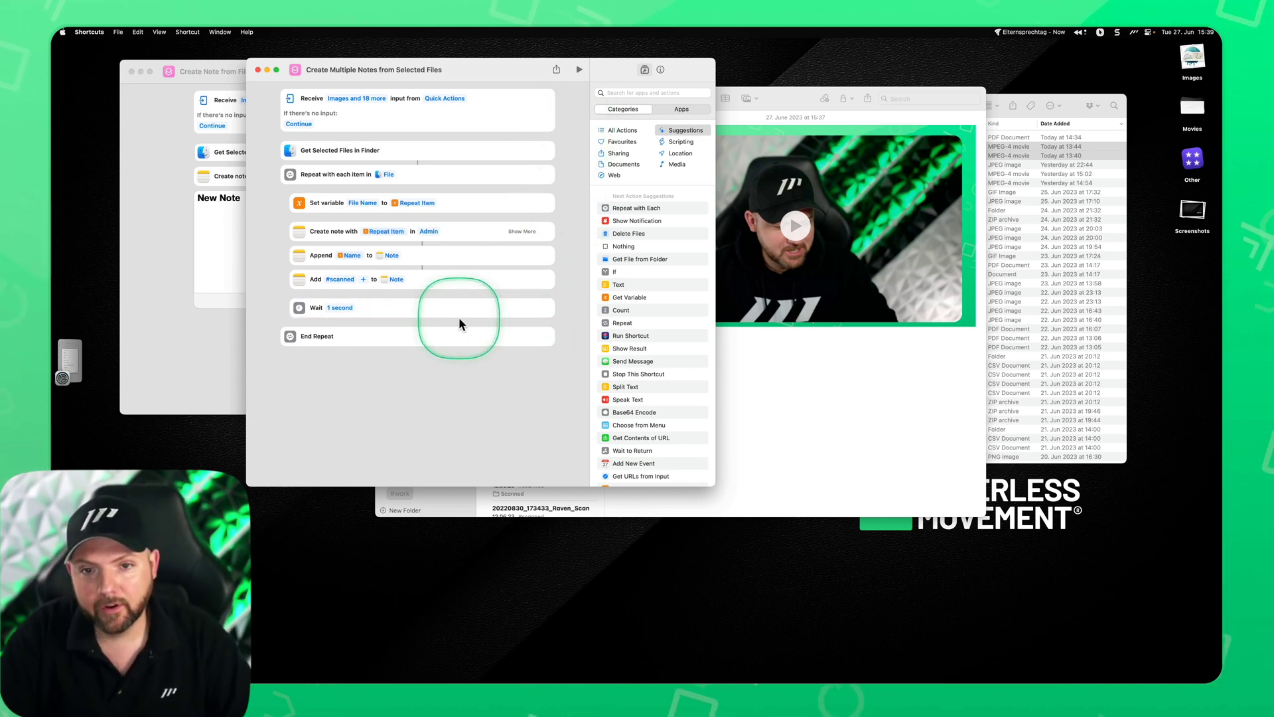
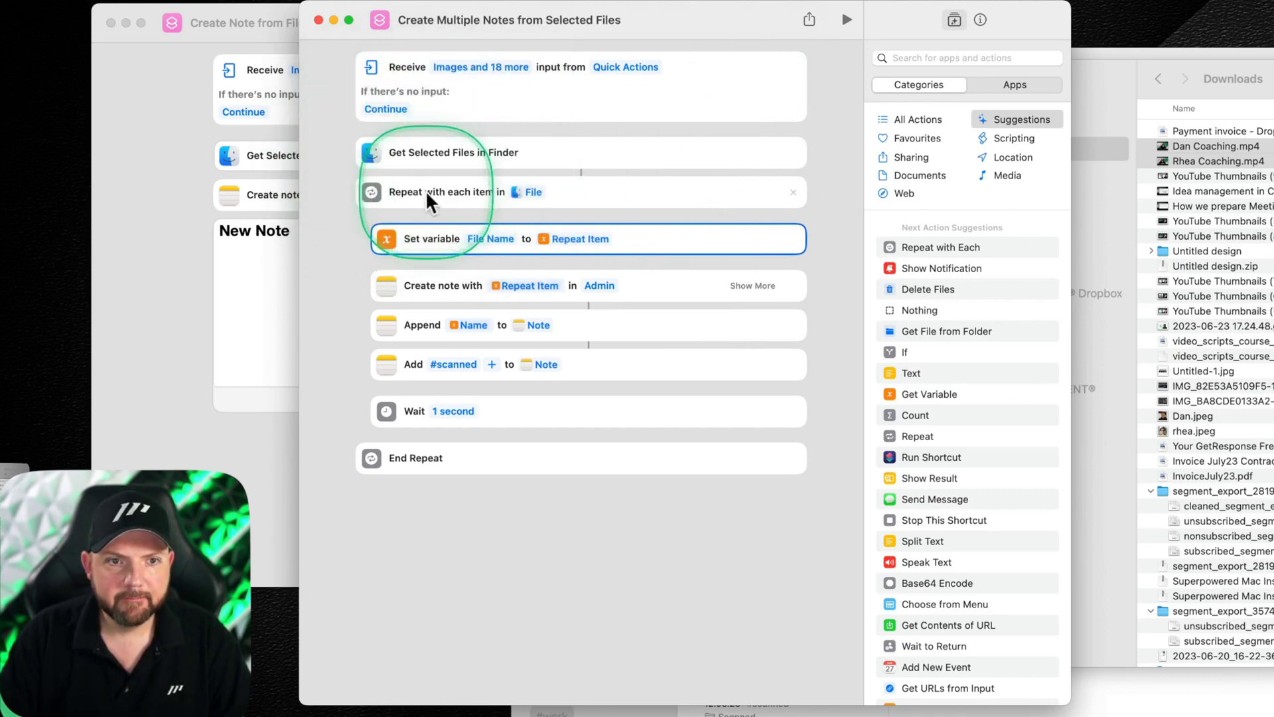
- Search the action library for "repeat" to locate the Repeat with Each action
click(954, 57)
text(repeat)
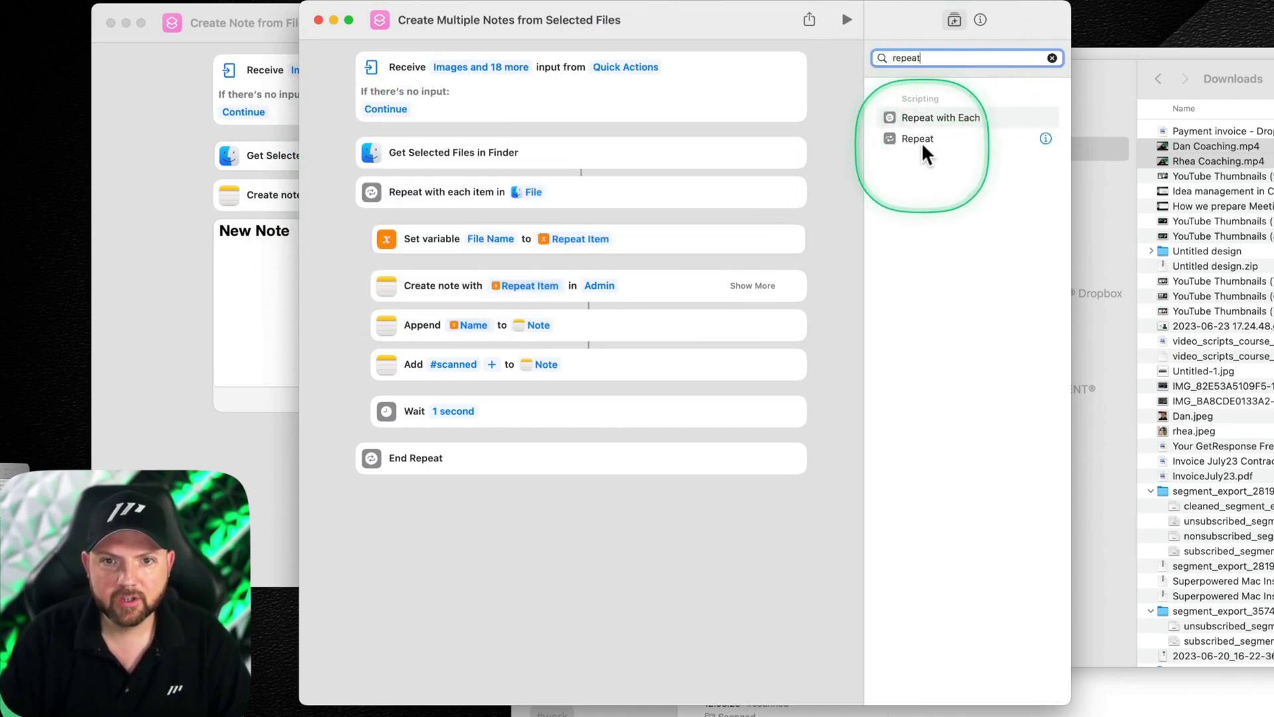
drag(930, 117, 906, 152)
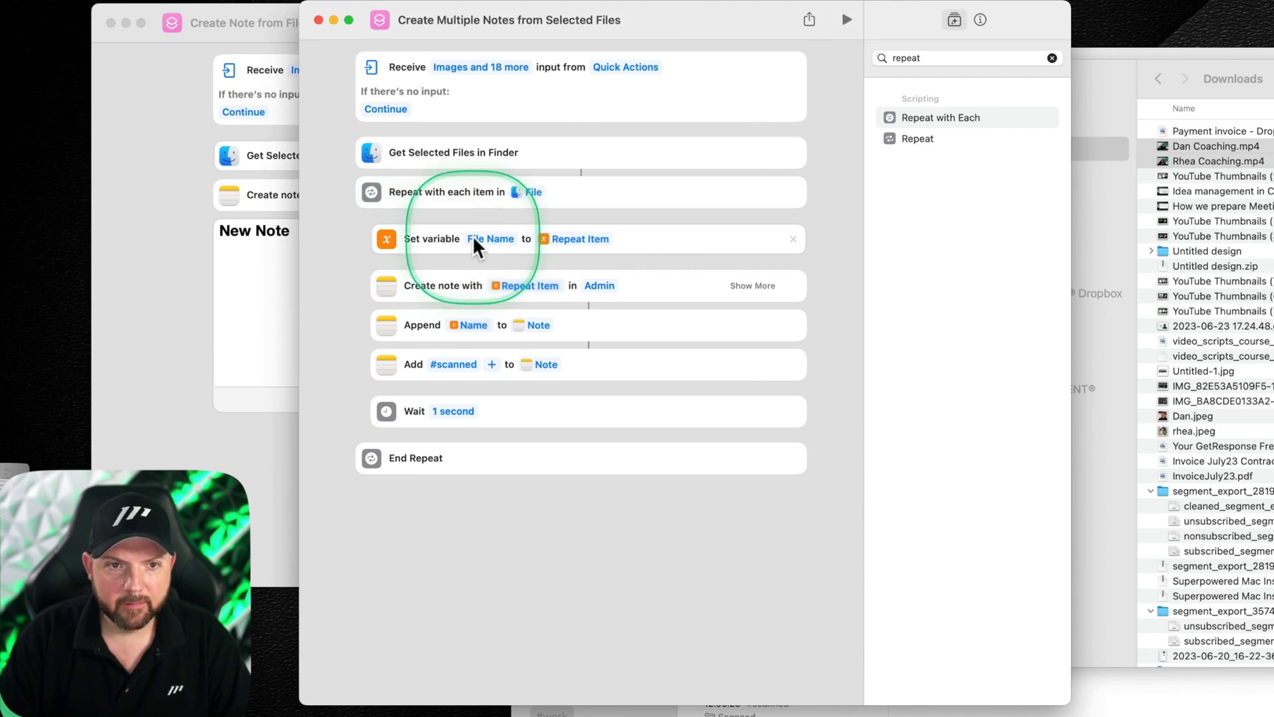
- Inspect the Set Variable action's Repeat Item value and the Create Note action's additional options, leaving both details closed
click(587, 241)
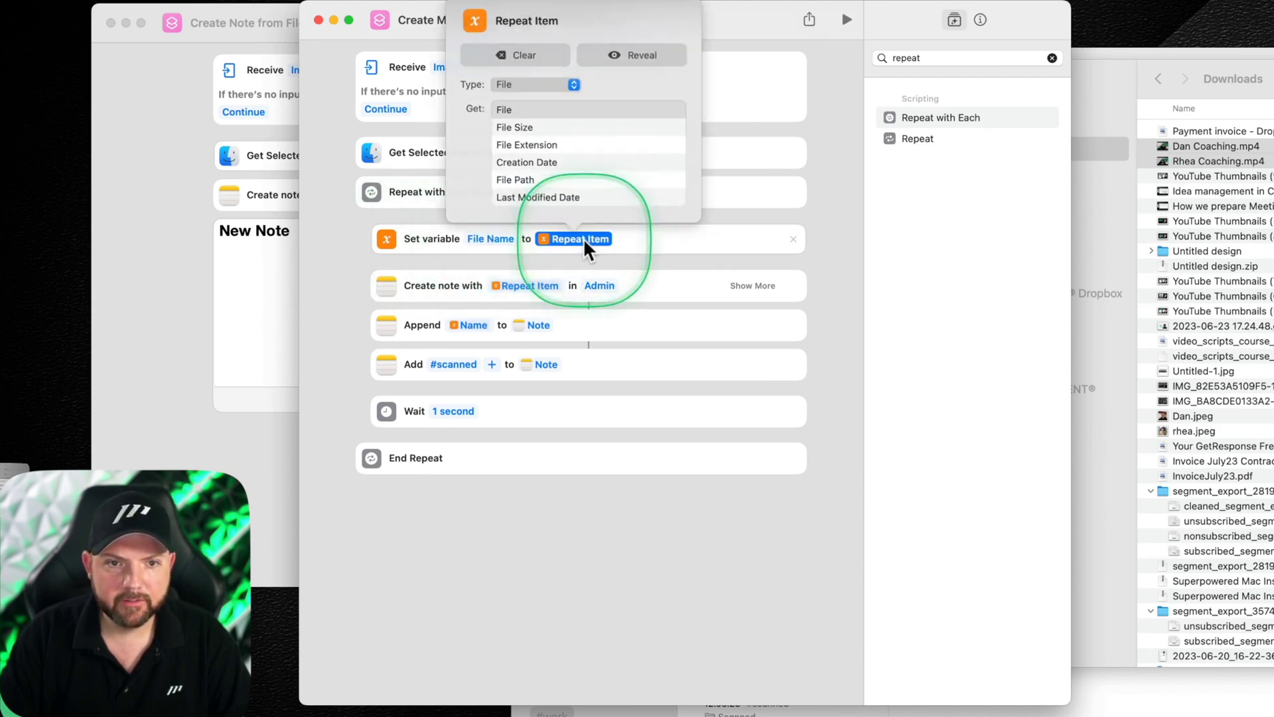
click(442, 240)
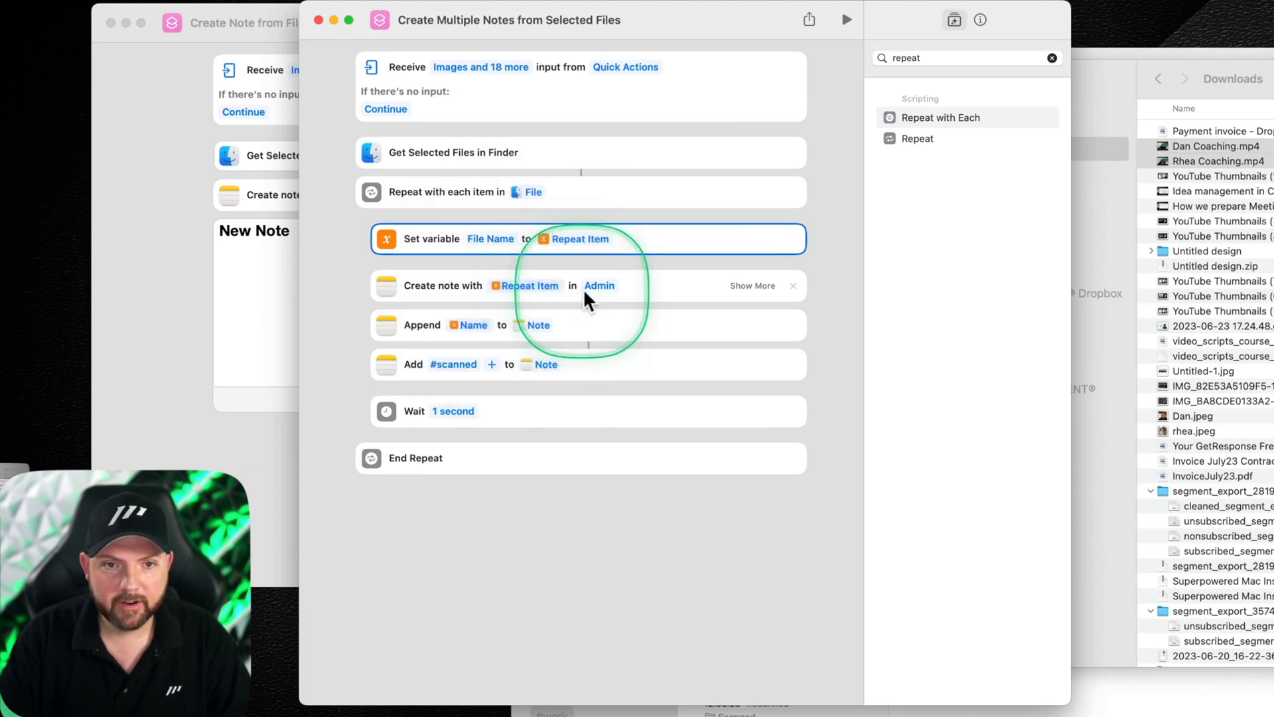
click(752, 286)
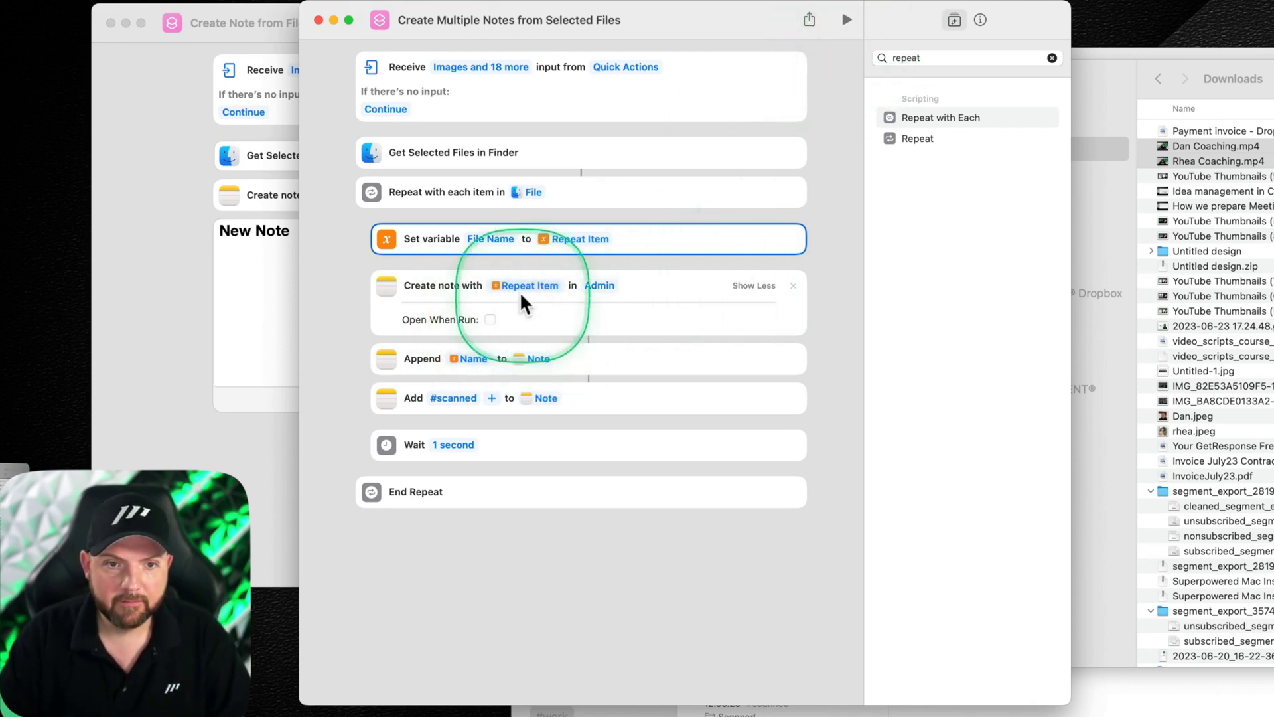
click(741, 289)
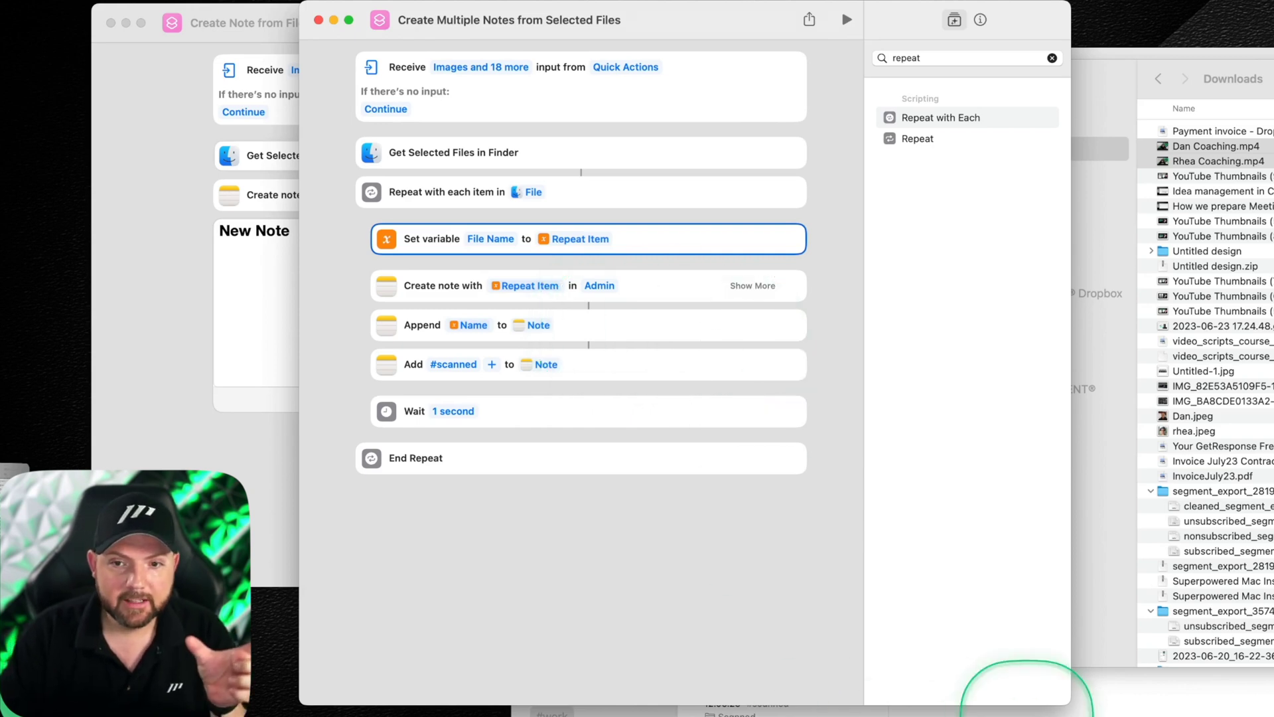
- Switch to Notes, show the Scanned folder and compare its notes titled New Note with the coaching video notes
click(1062, 715)
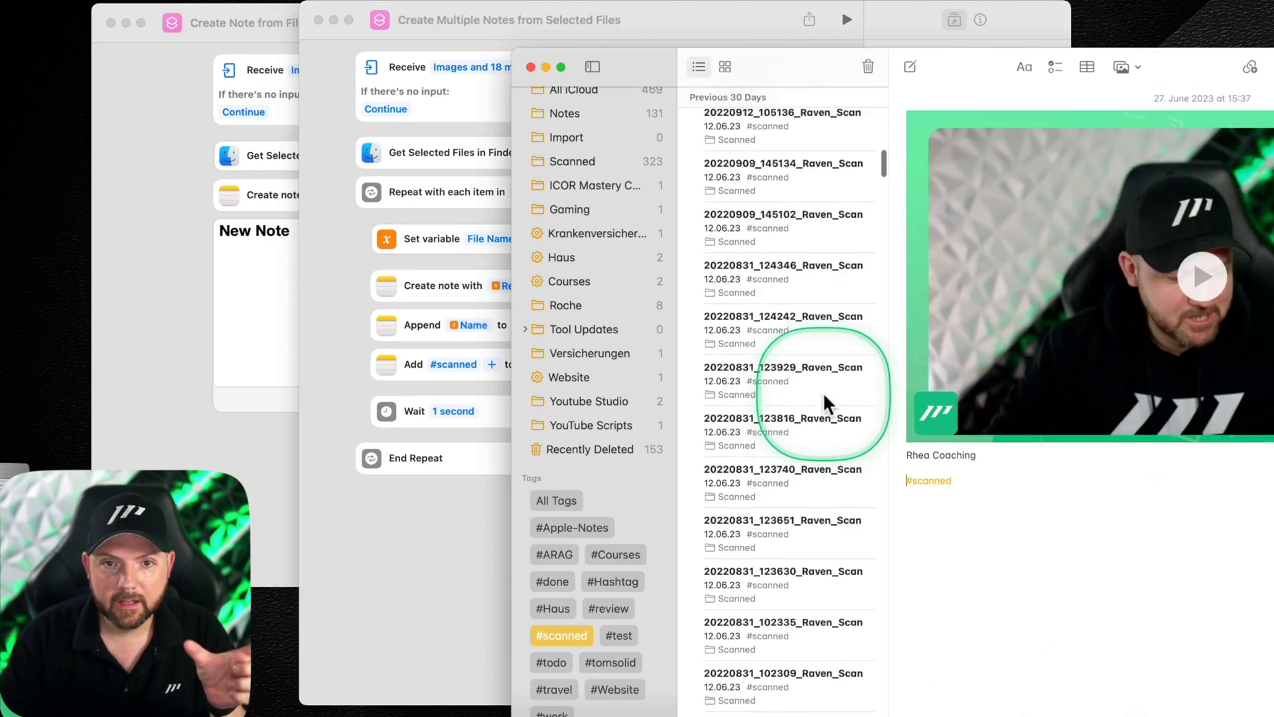
click(760, 189)
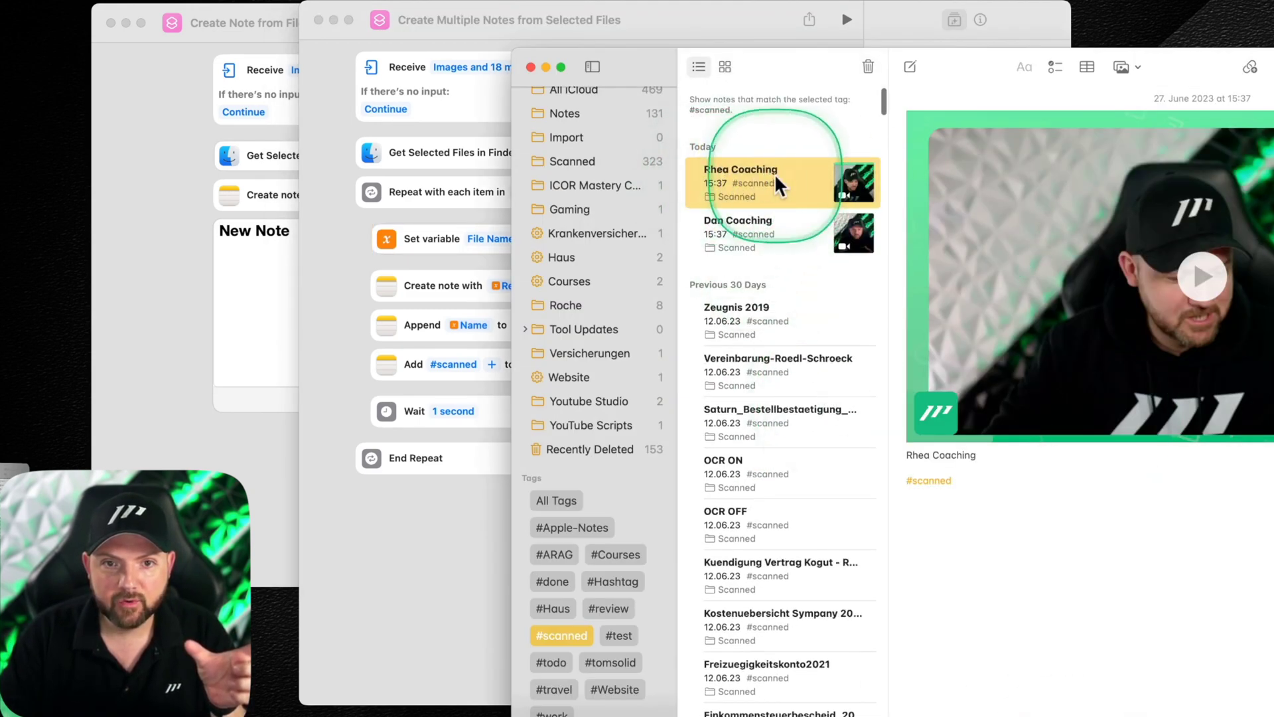
click(744, 245)
click(766, 247)
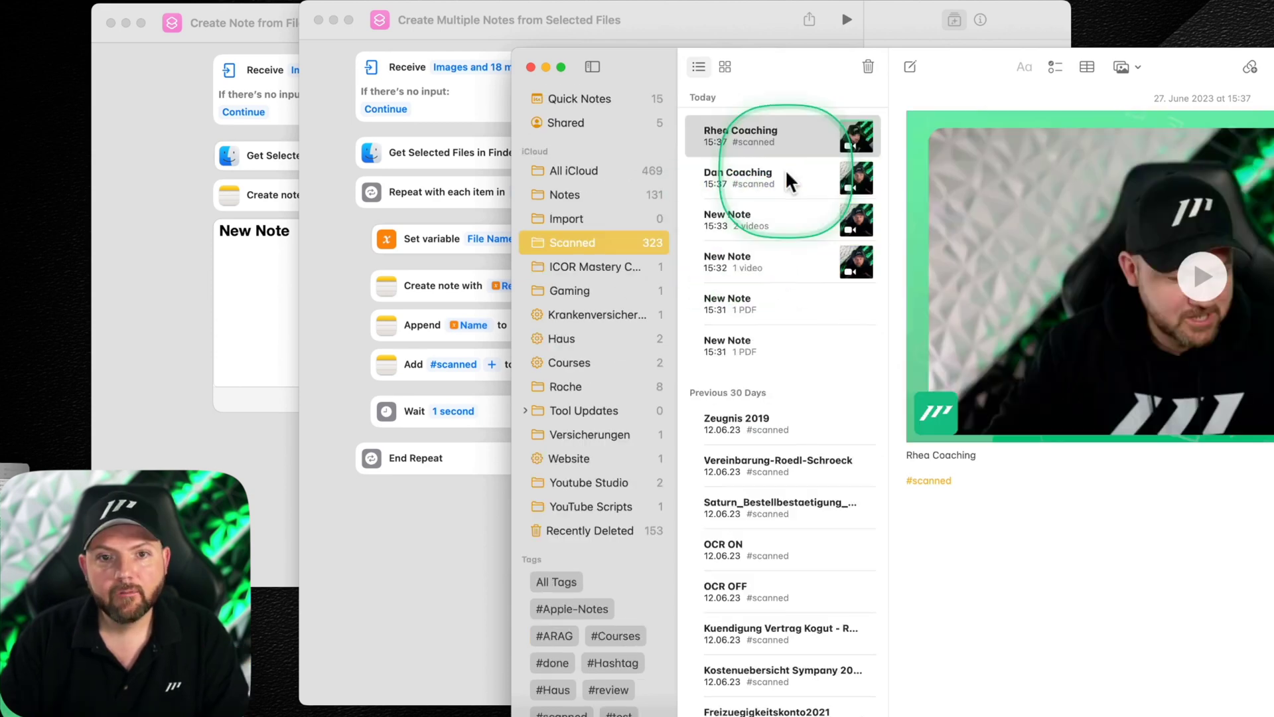
click(756, 222)
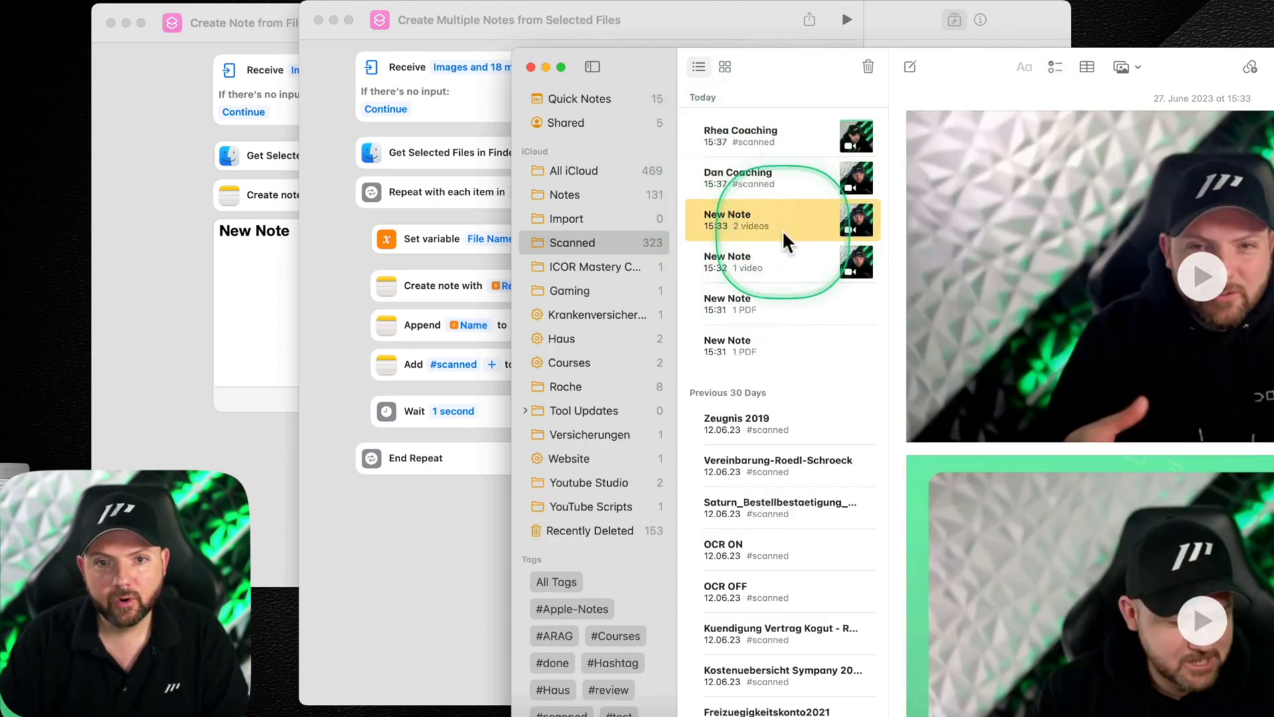
click(744, 257)
click(757, 190)
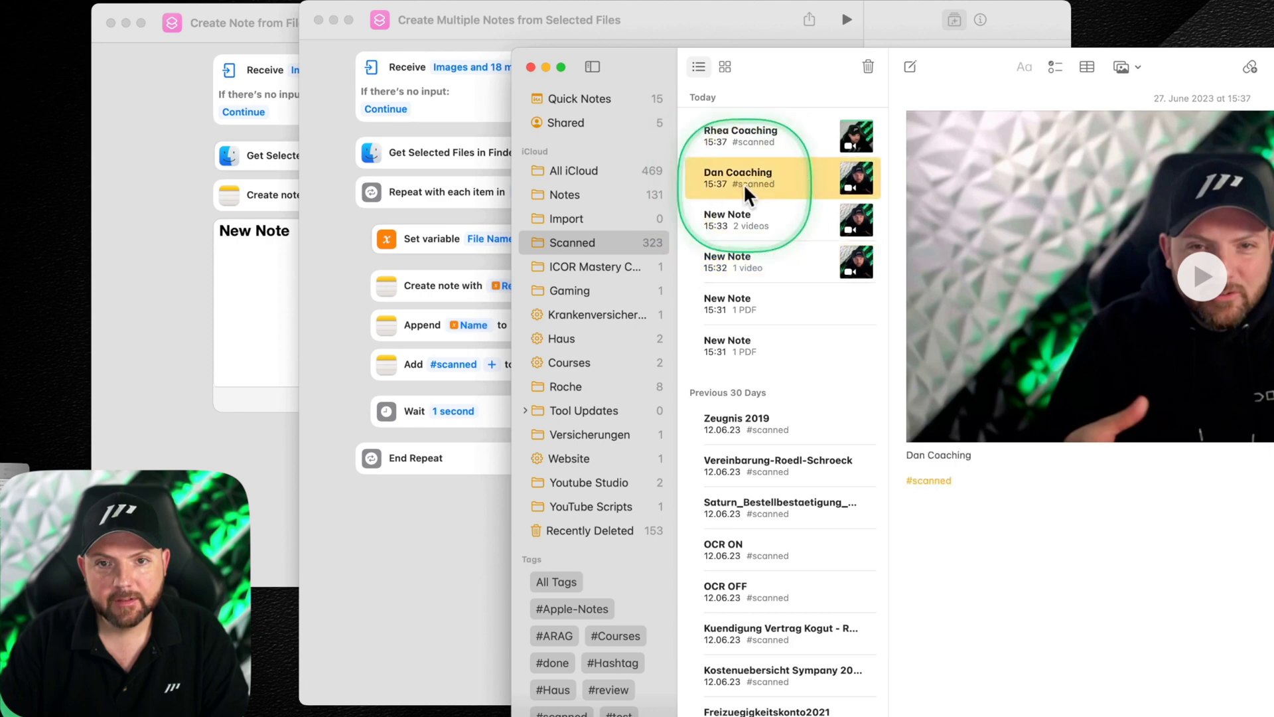
- Examine the file name line beneath the video in the second coaching note against its title in the notes list
click(929, 455)
drag(995, 457, 895, 454)
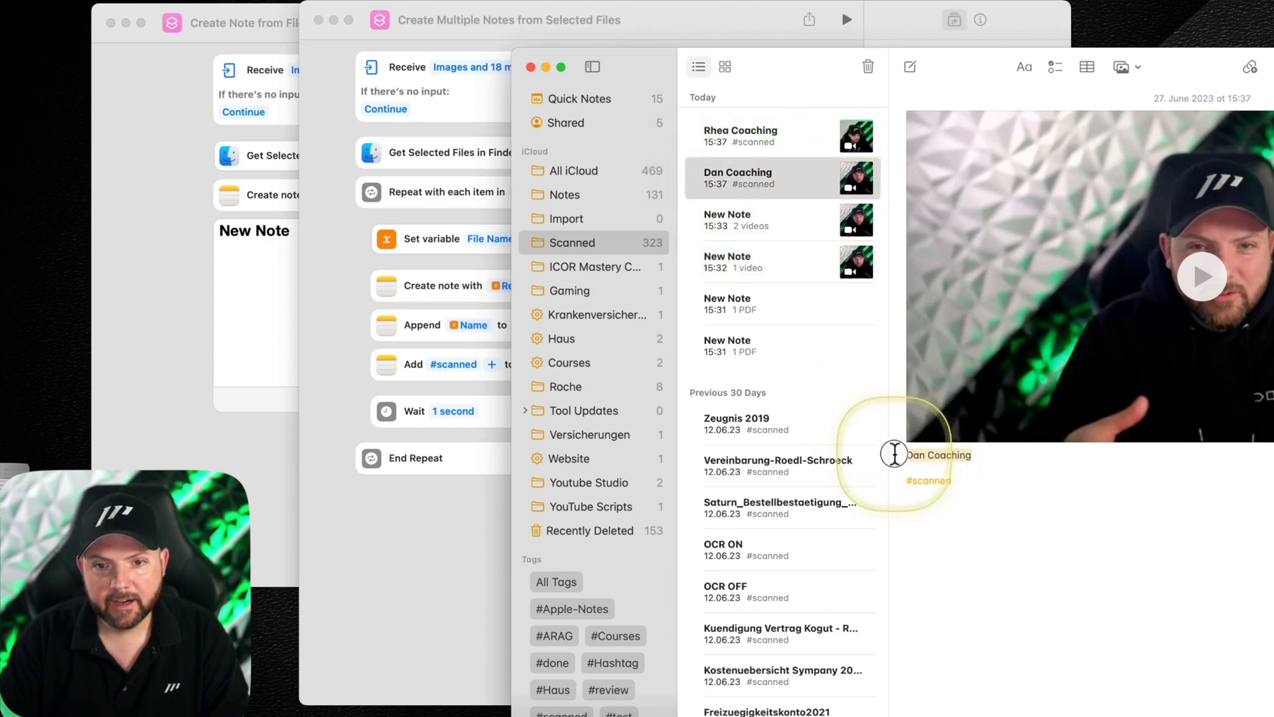
click(1010, 463)
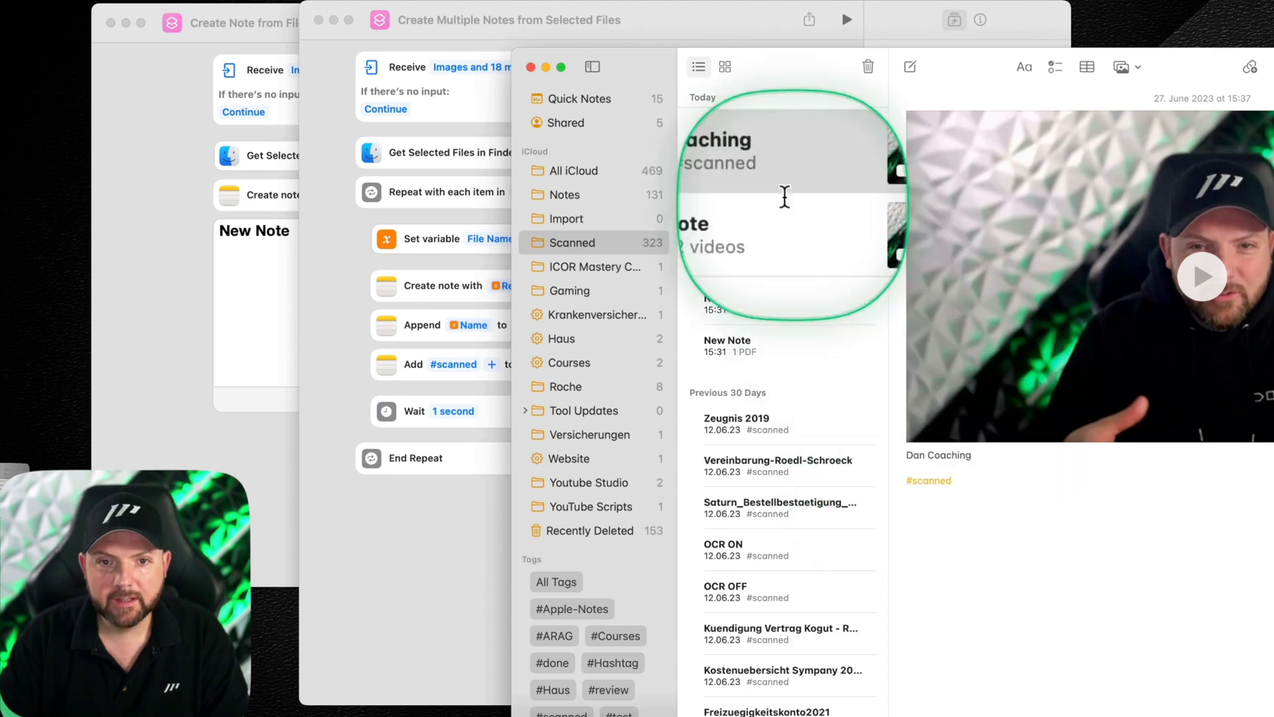
click(731, 153)
click(735, 186)
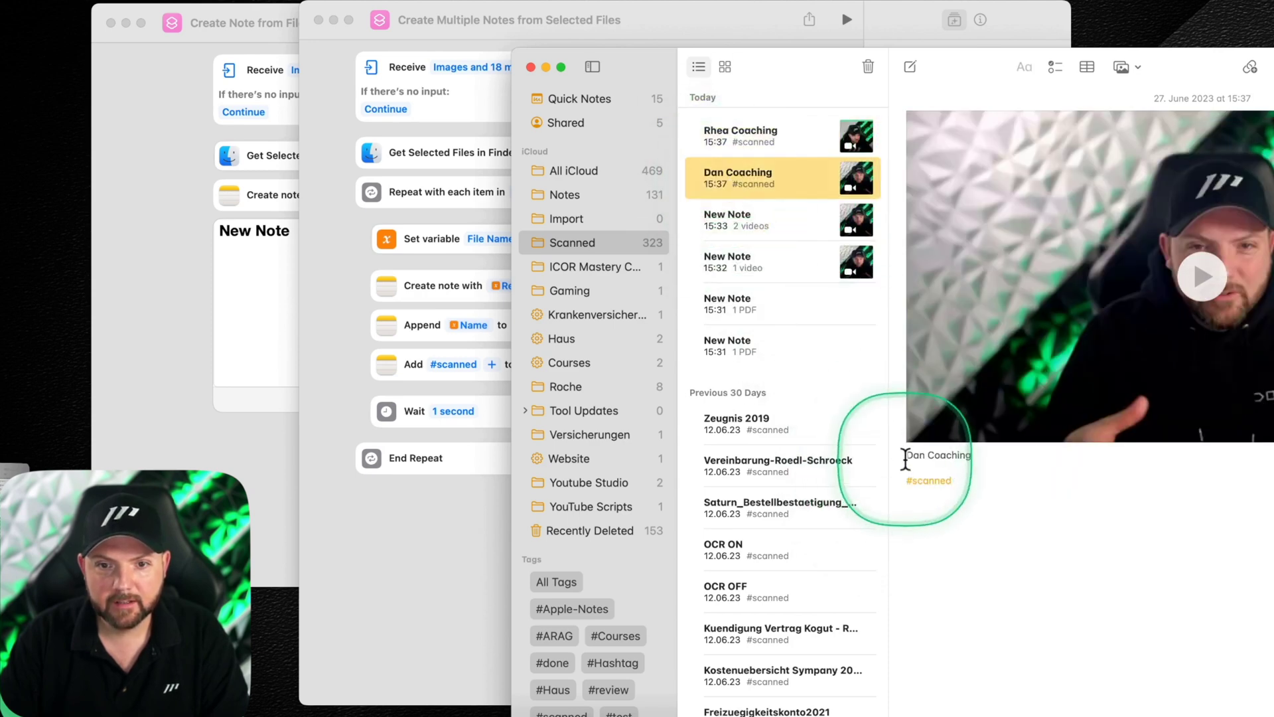
- Try a "Test" line above the file name in the coaching note as its title, and remove it again
key(Return)
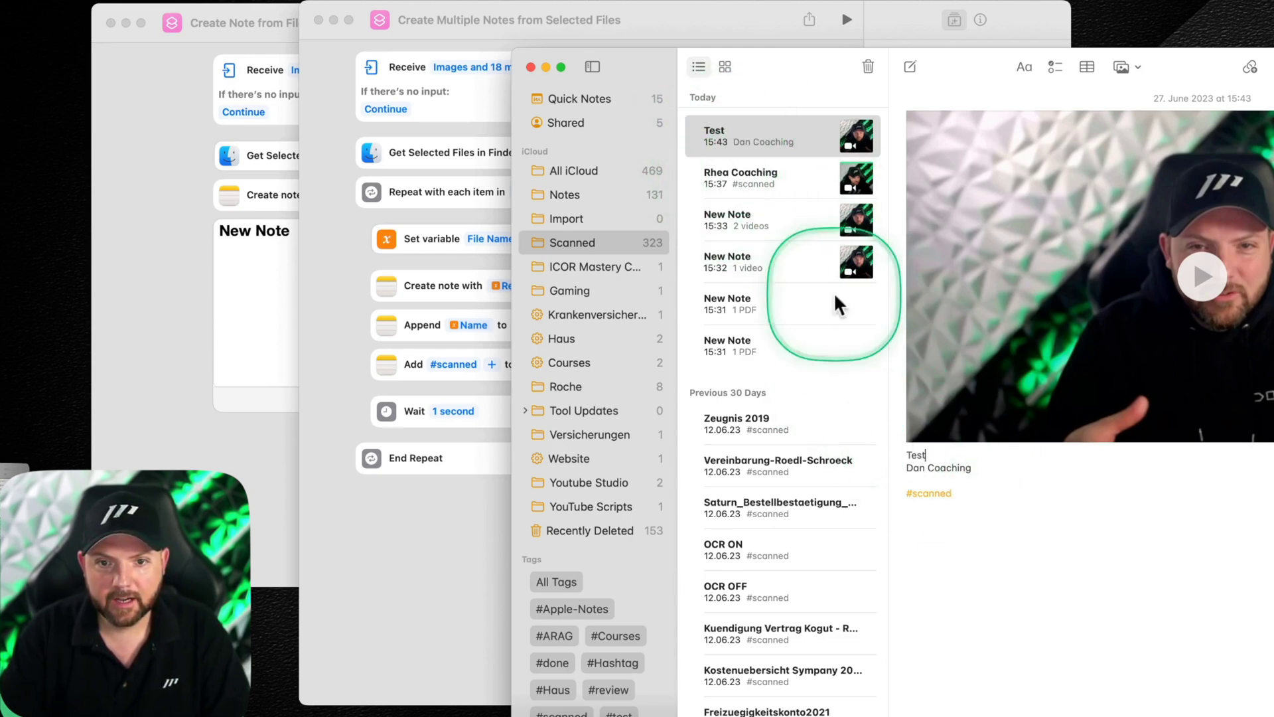
key(BackSpace)
key(BackSpace)
key(BackSpace)
key(BackSpace)
key(BackSpace)
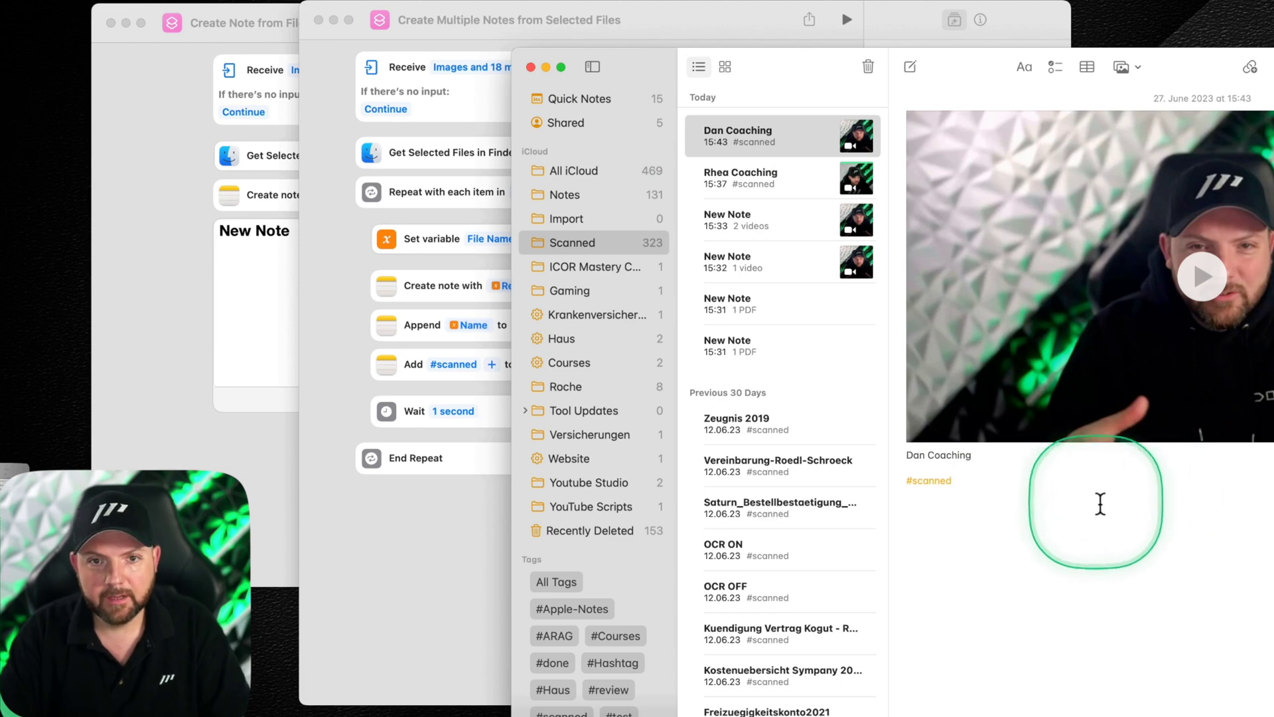
- Review the note actions of the Create Multiple Notes from Selected Files shortcut, and browse the Scanned folder's notes in Notes
click(418, 378)
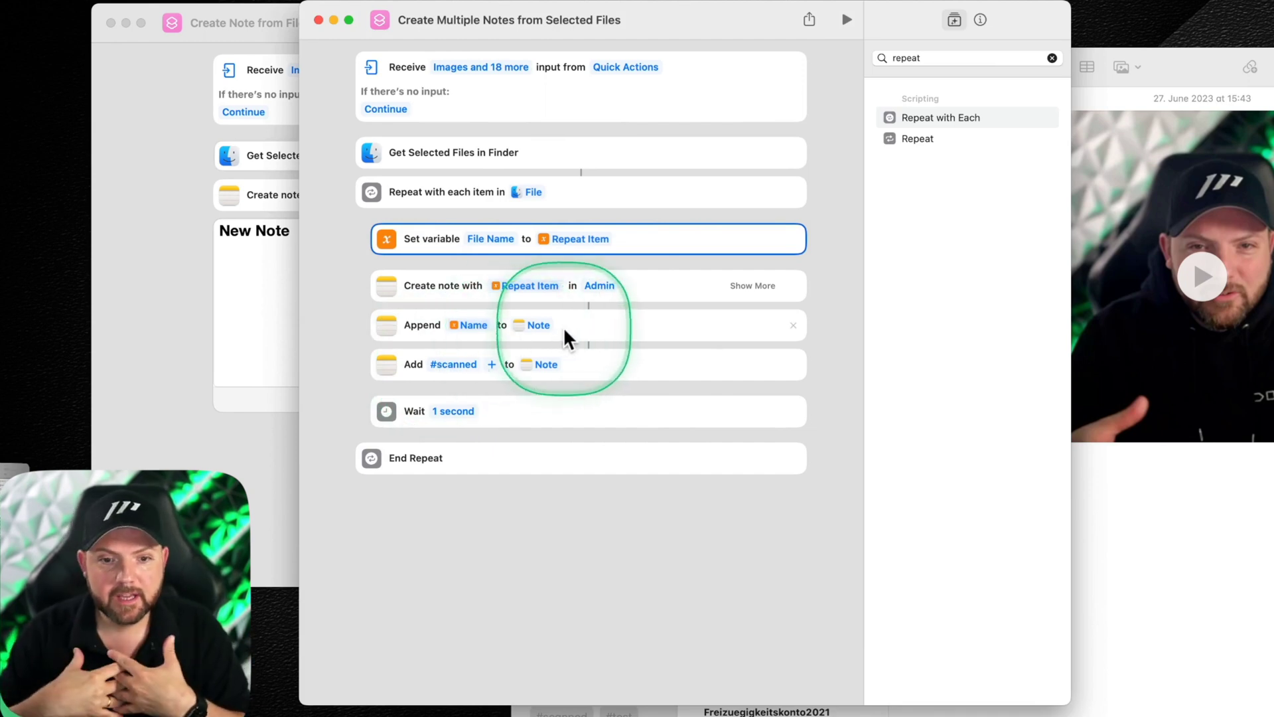
click(1232, 584)
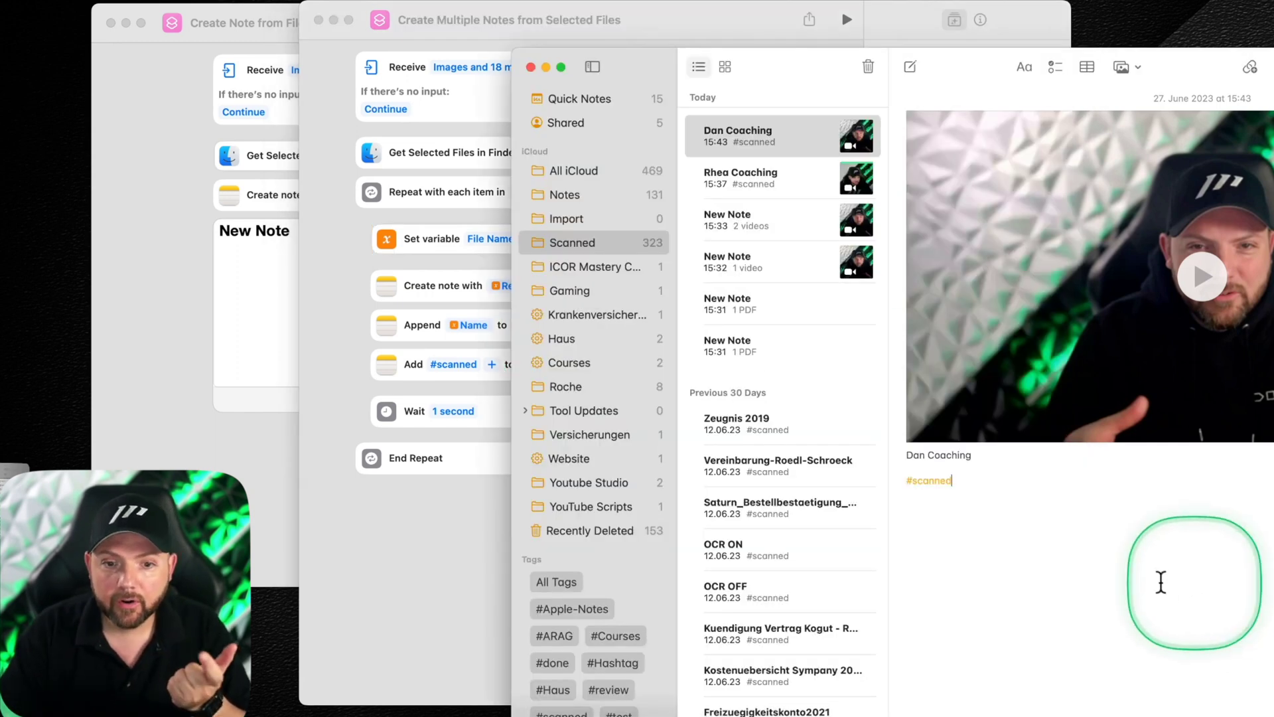
scroll(777, 577, down, 5)
scroll(779, 571, down, 5)
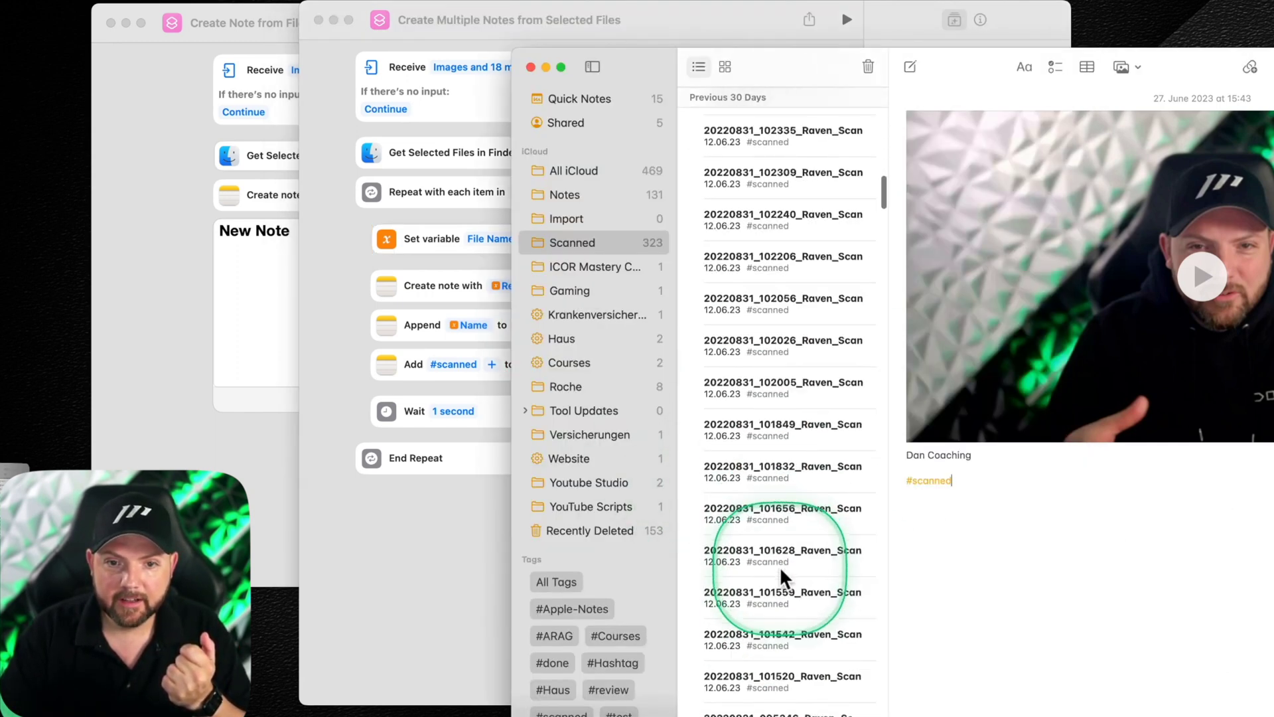
scroll(776, 564, up, 15)
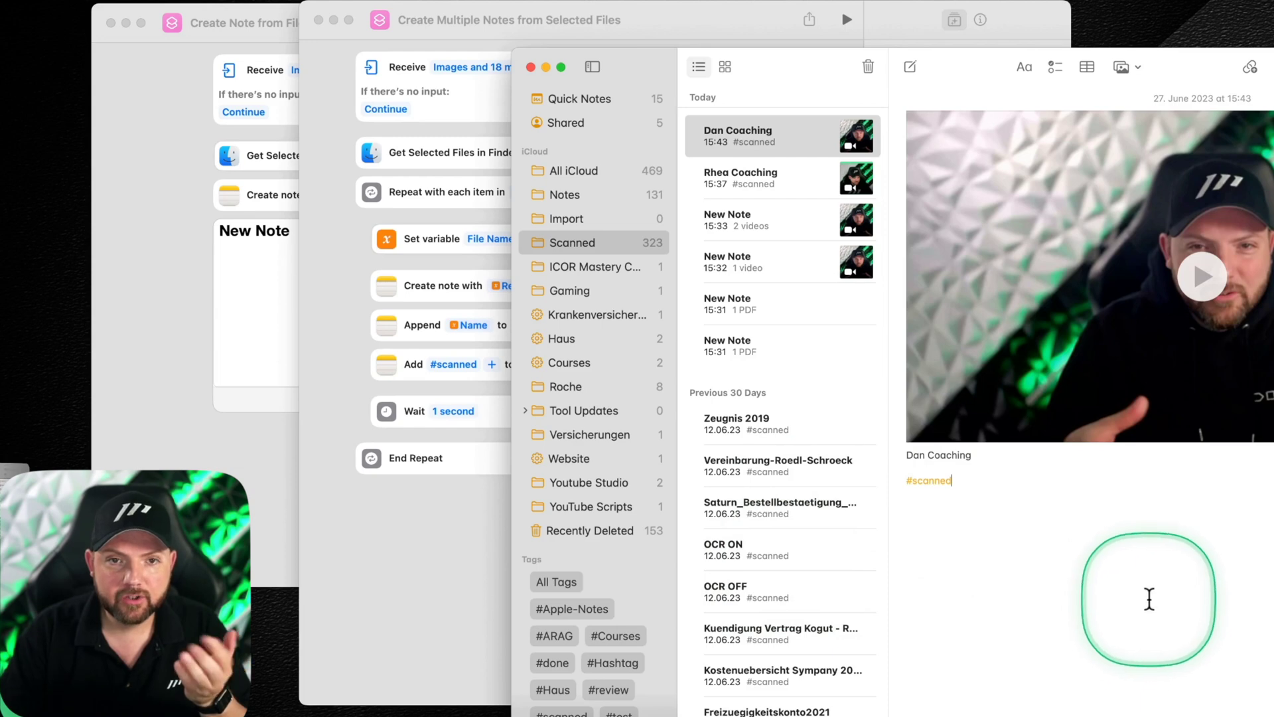